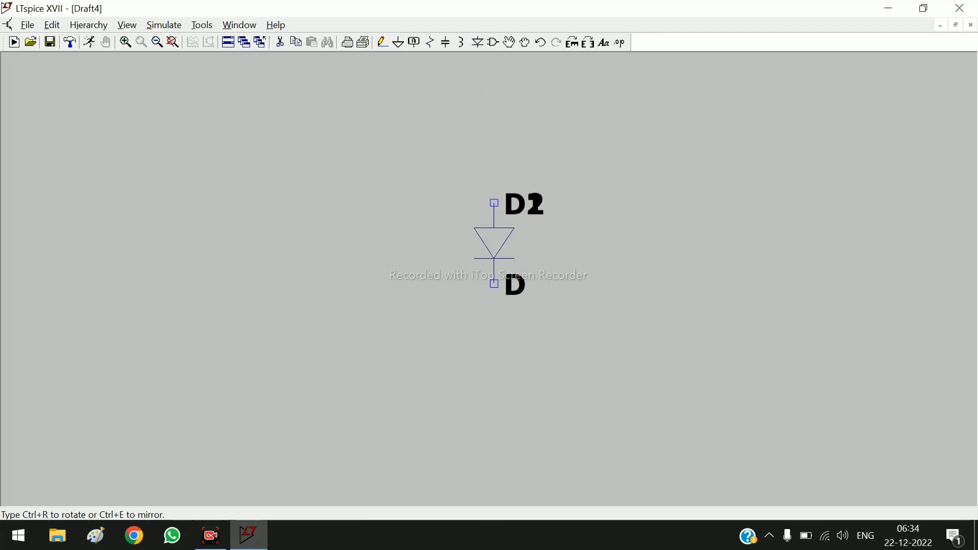
- Browse the diode library for the placed diode D1 down to its last entry and accept model 1N914
key("Escape")
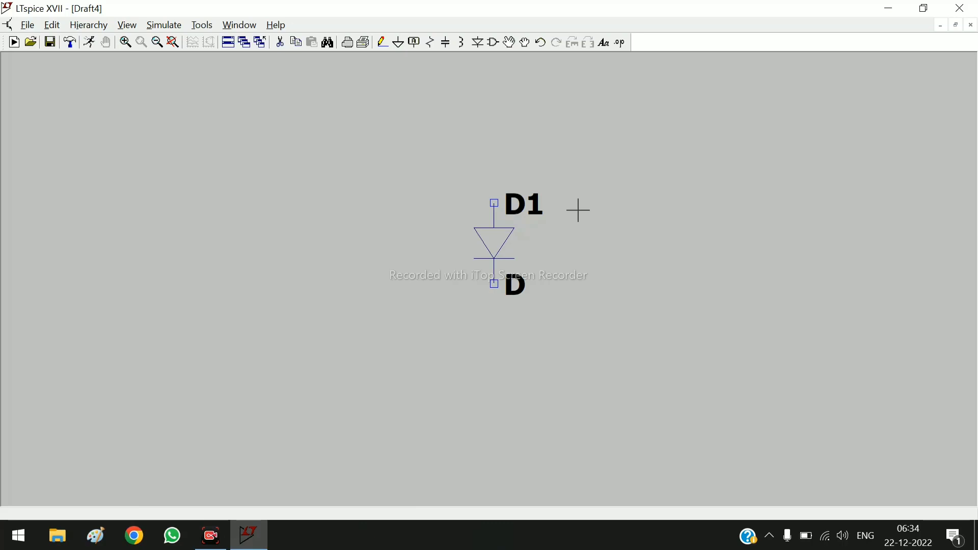
right_click(498, 240)
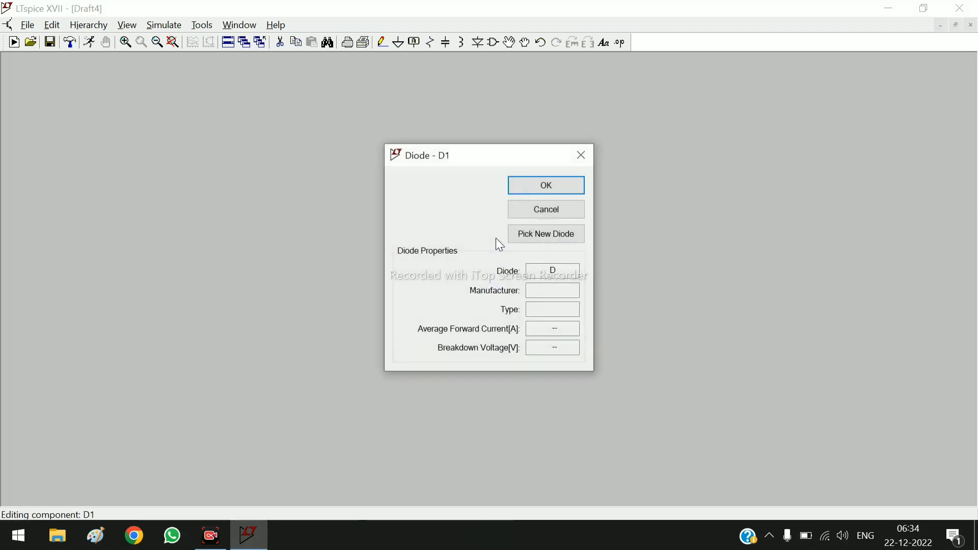
left_click(540, 235)
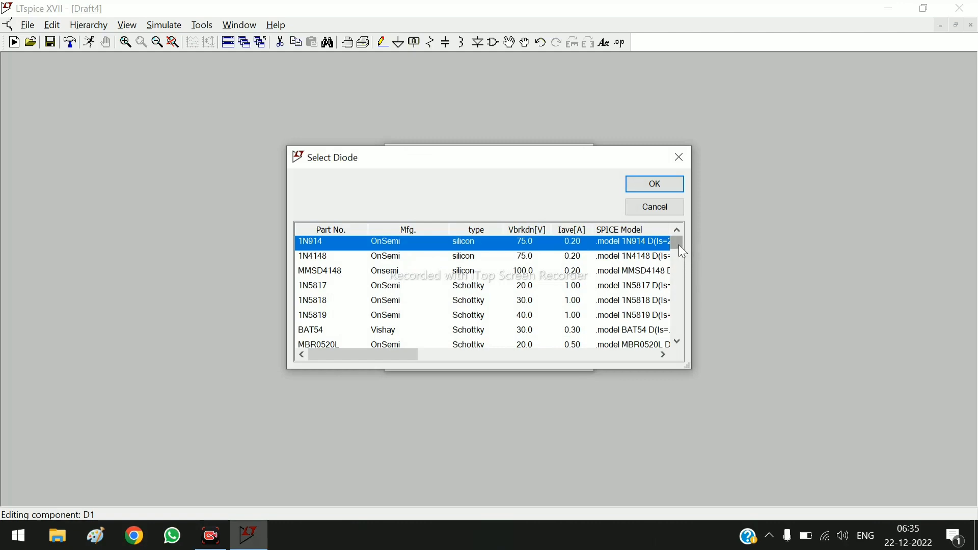
left_click_drag(678, 244, 686, 332)
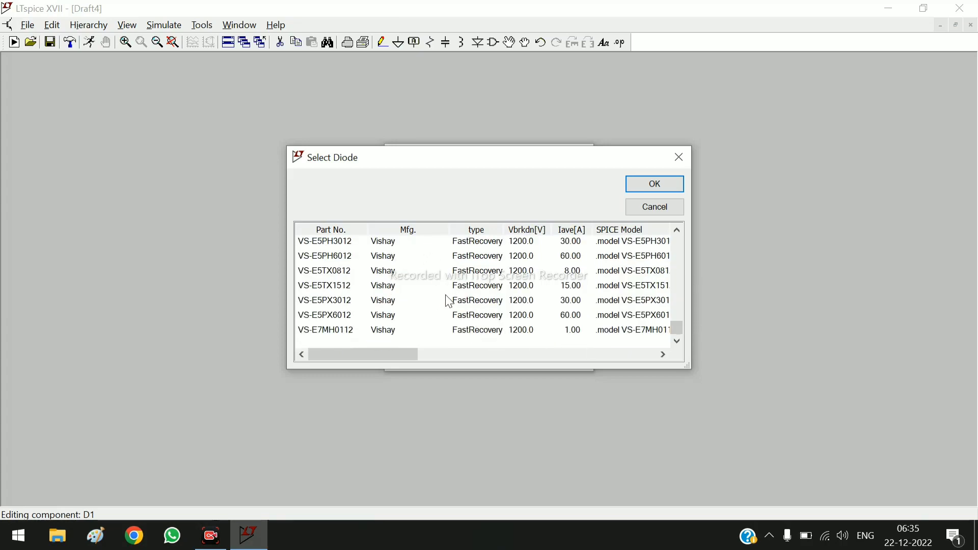
left_click(664, 186)
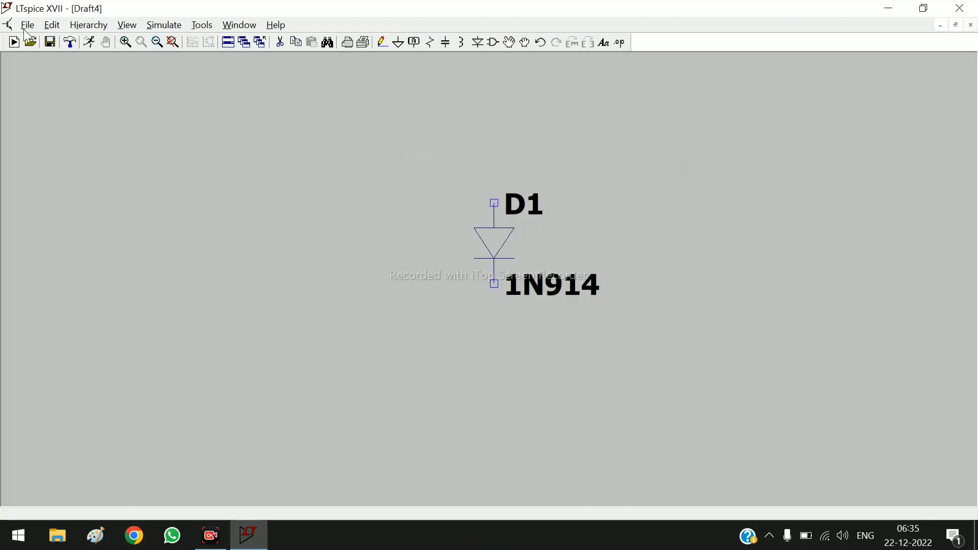
- Close LTspice without saving the draft and open the standard LTspice Diode library file from Documents, LTspiceXVII, lib, cmp
left_click(962, 11)
left_click(536, 301)
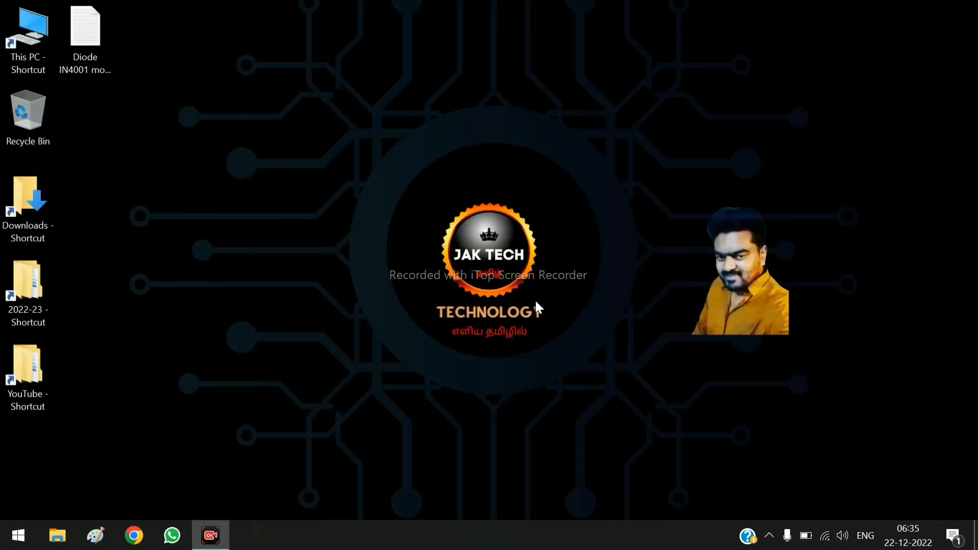
double_click(36, 57)
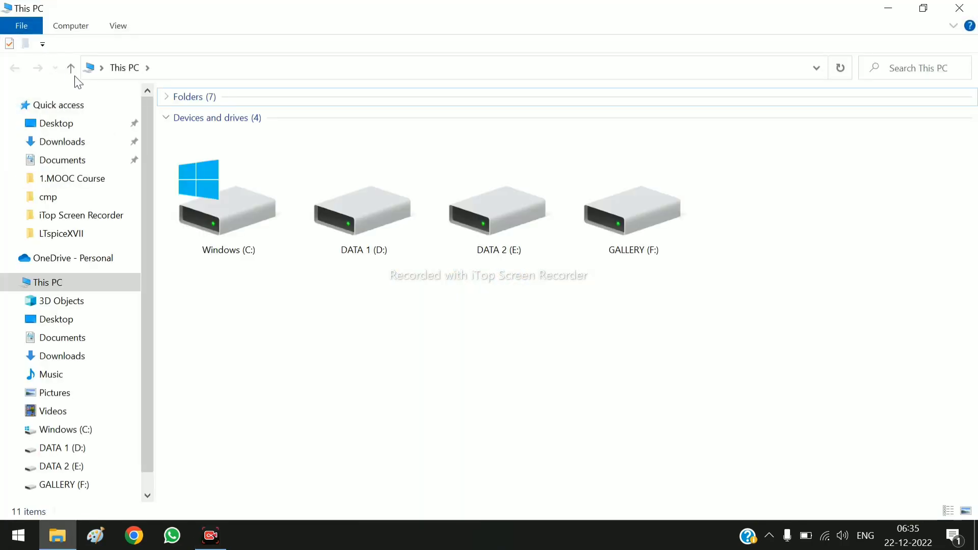
left_click(60, 162)
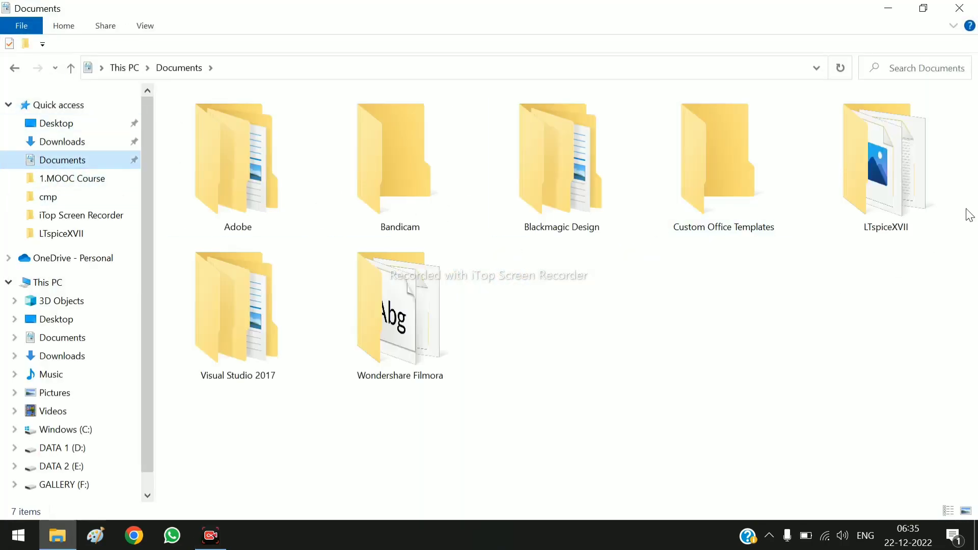
double_click(892, 183)
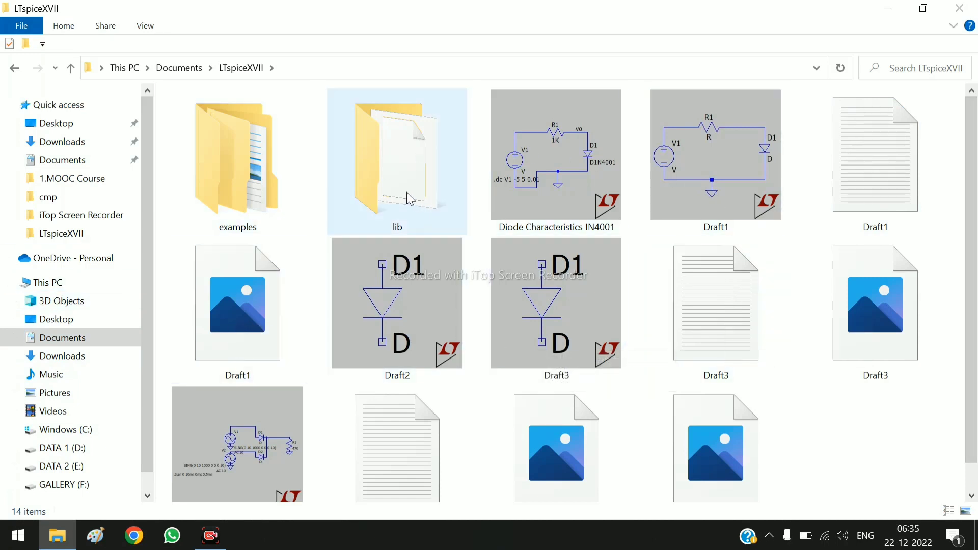
double_click(396, 167)
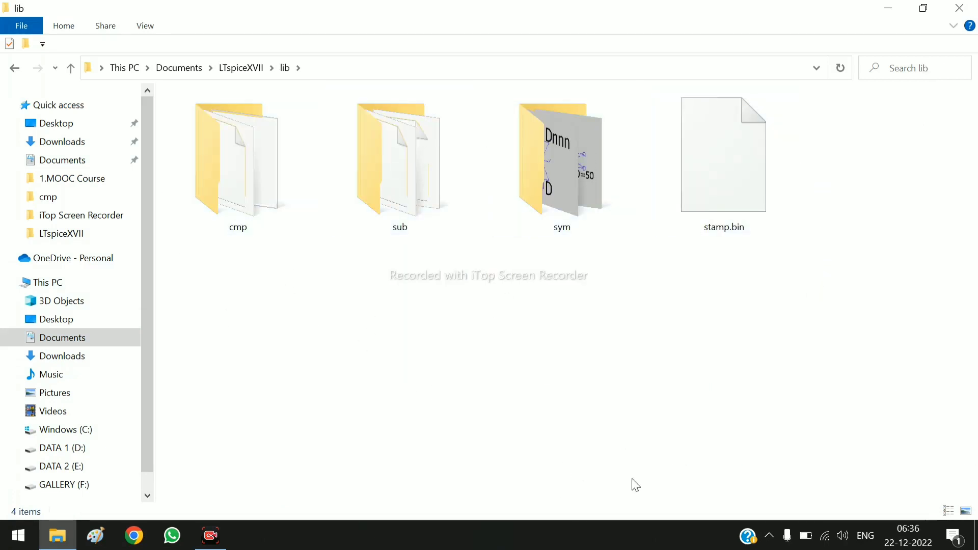
left_click(250, 195)
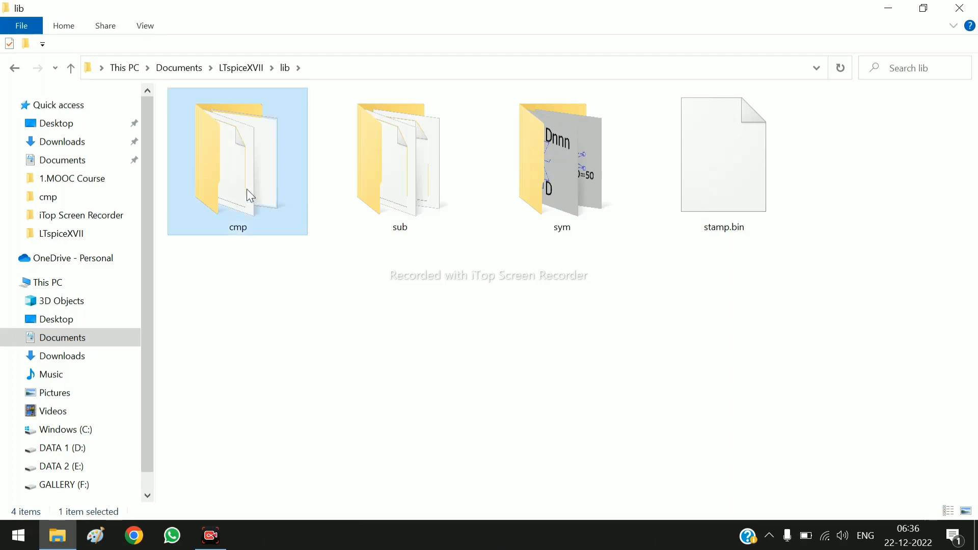
double_click(247, 190)
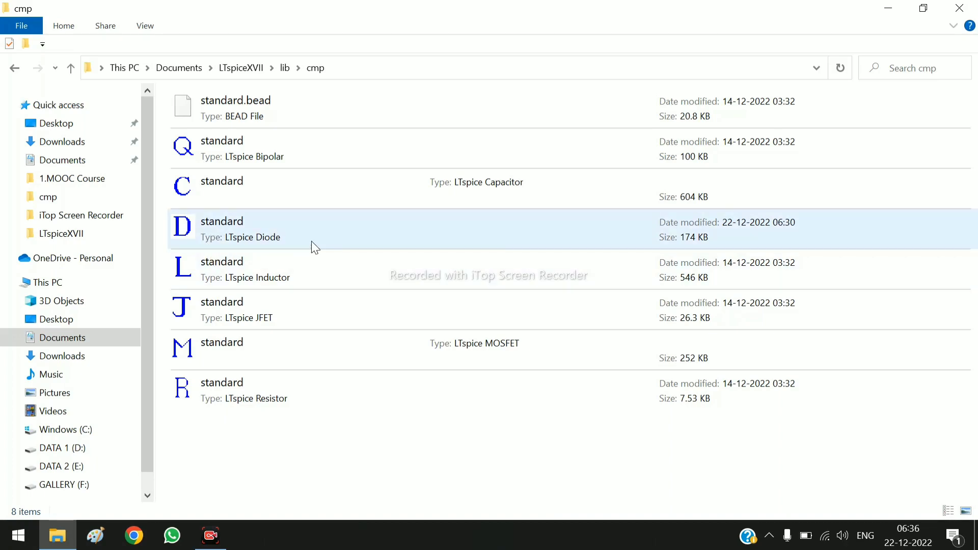
double_click(277, 242)
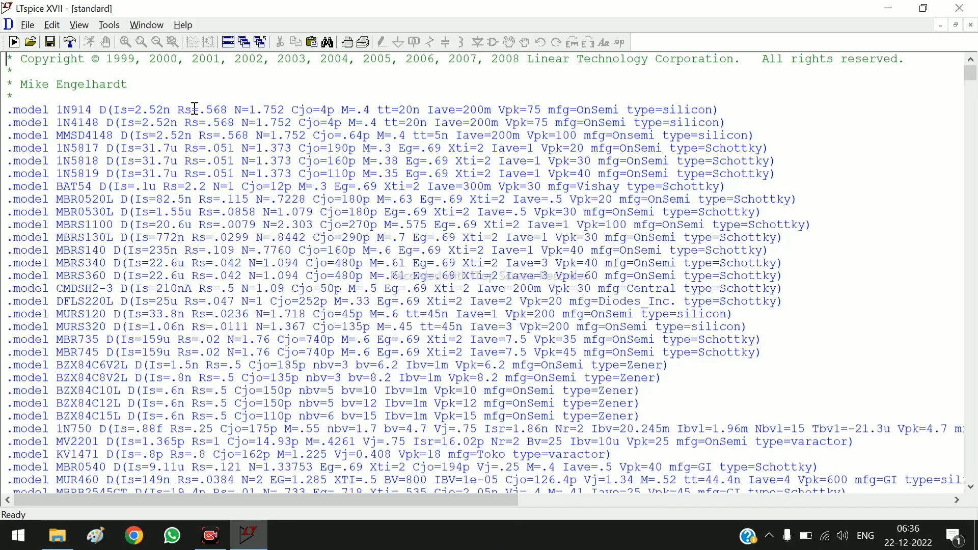
- Place the text cursor on the empty line below the last model entry, VS-E7MH0112, in the diode library file
scroll(227, 204, "down", 7)
scroll(228, 215, "down", 1)
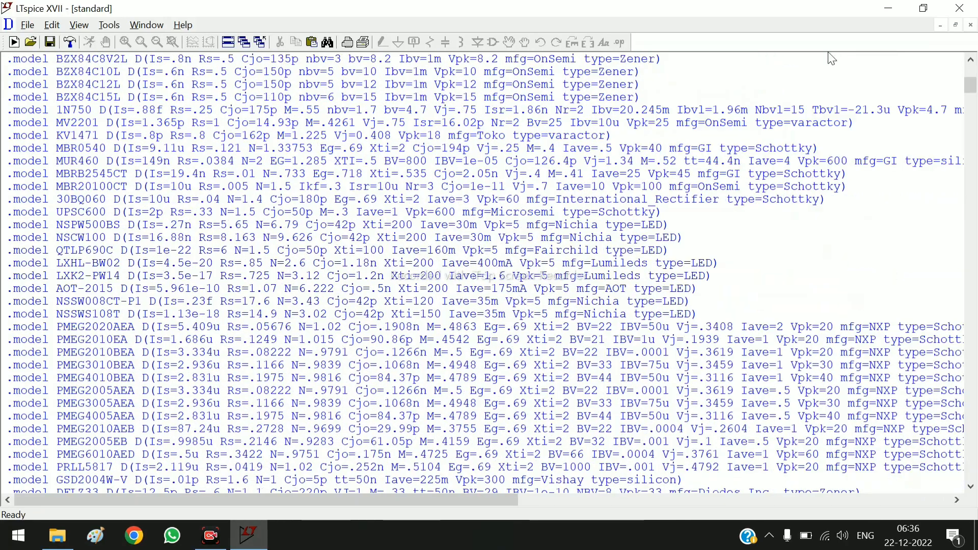
left_click_drag(970, 85, 975, 486)
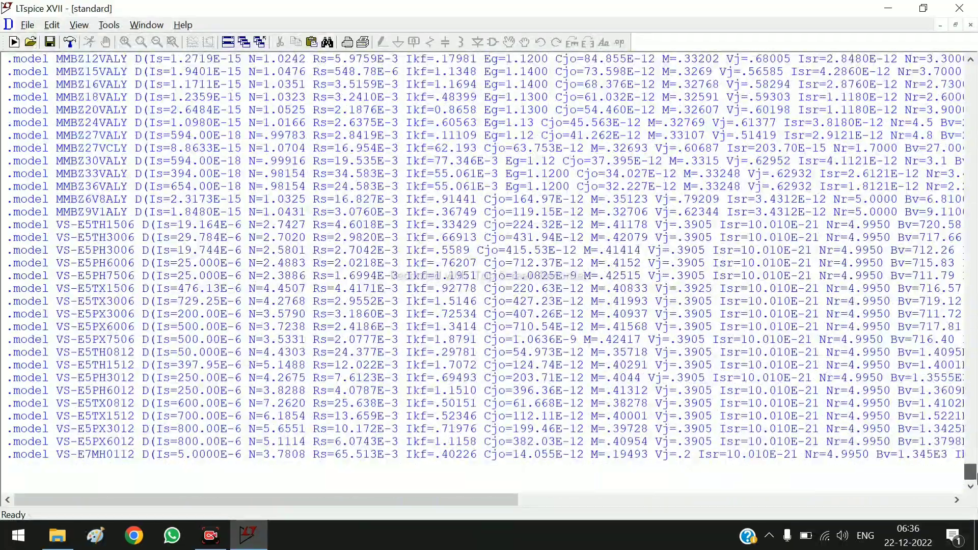
left_click(19, 470)
- Open the text file "Diode IN4001 mode LTspice" from the desktop and copy its complete D1N4001 .model line
key("super+d")
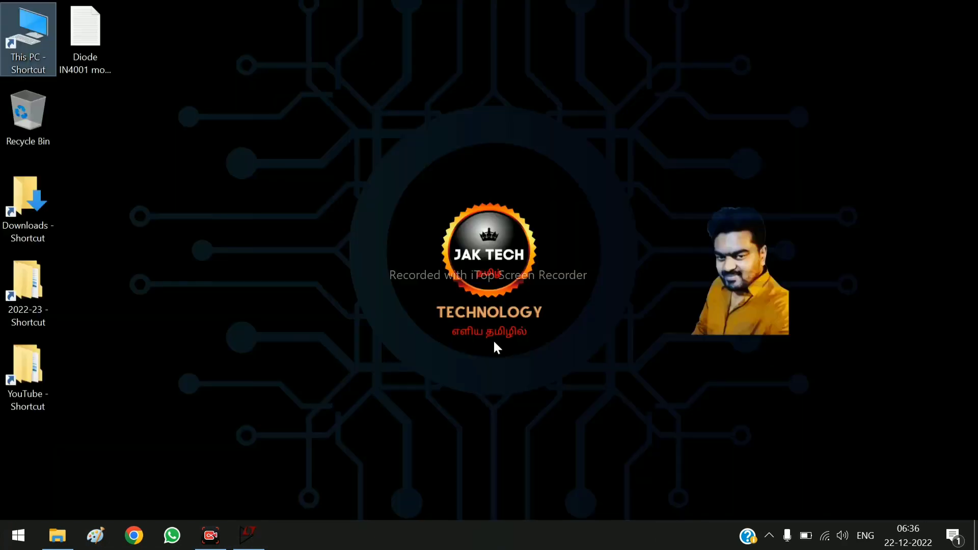
double_click(86, 41)
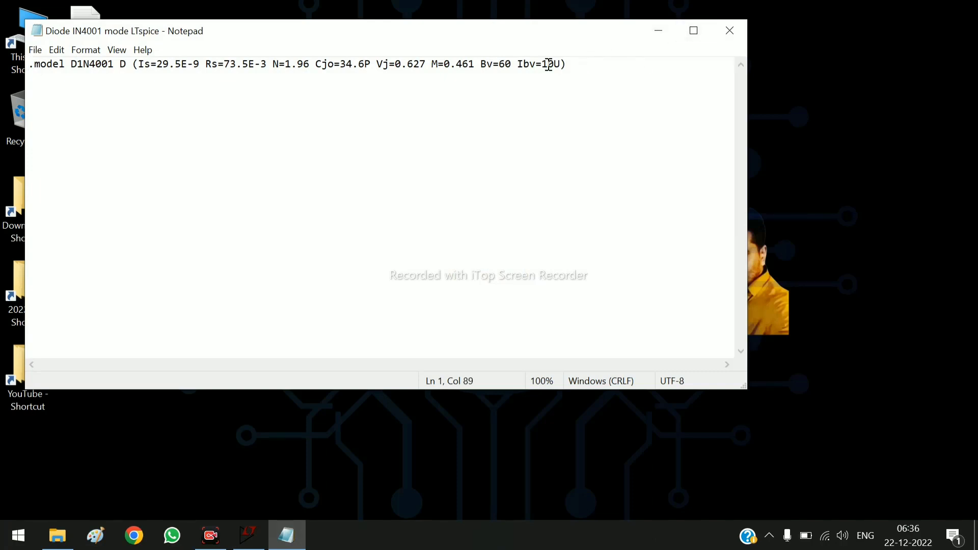
left_click_drag(565, 63, 26, 66)
key("ctrl+c")
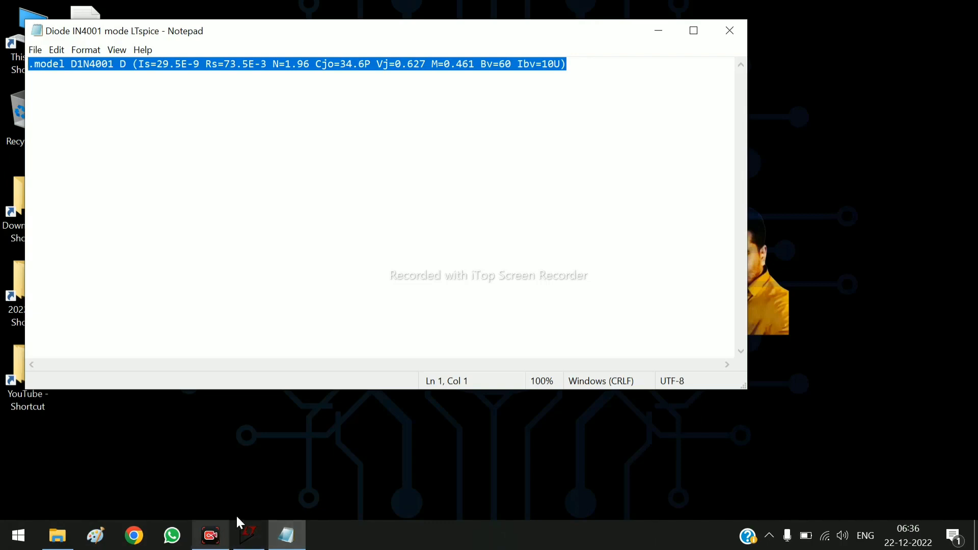
- Switch back to LTspice, paste the D1N4001 .model line at the end of the diode library file and save it
left_click(57, 540)
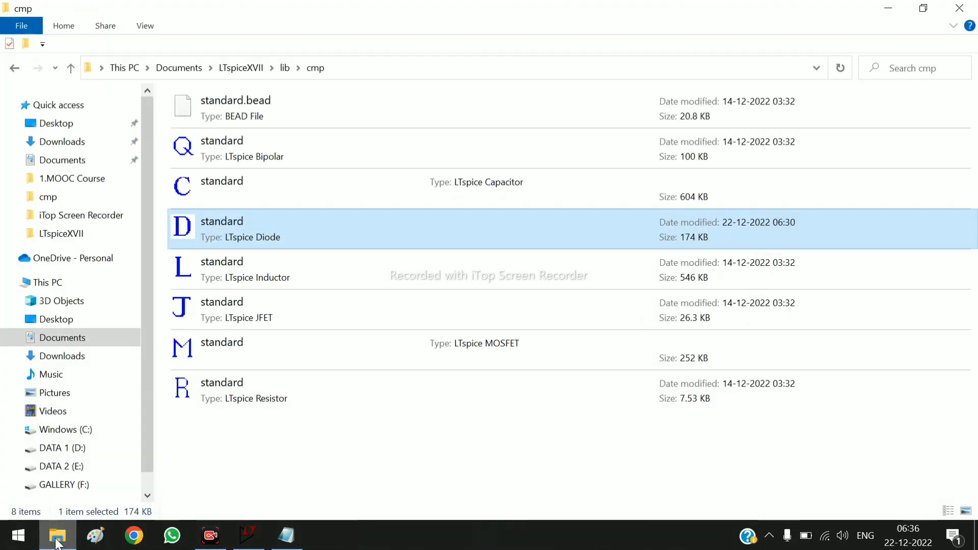
left_click(286, 534)
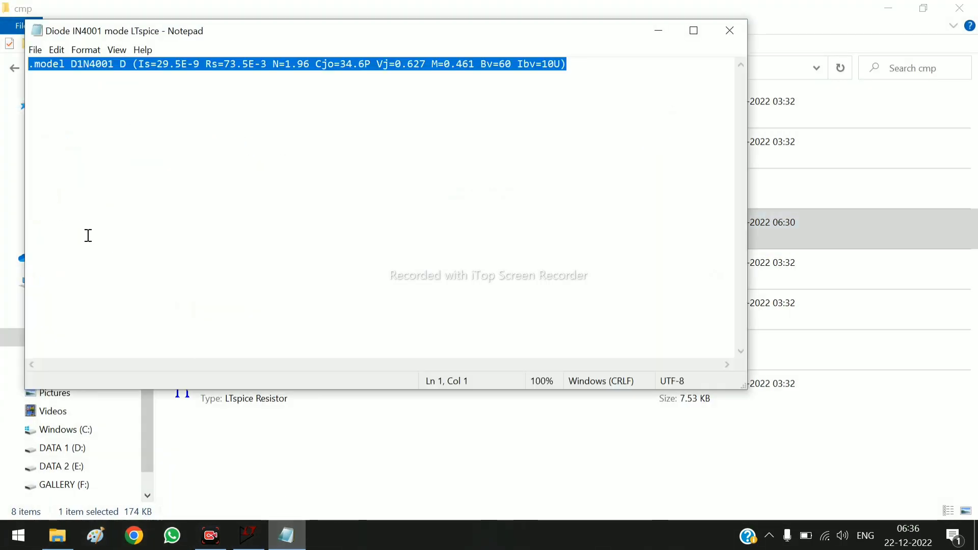
left_click(244, 537)
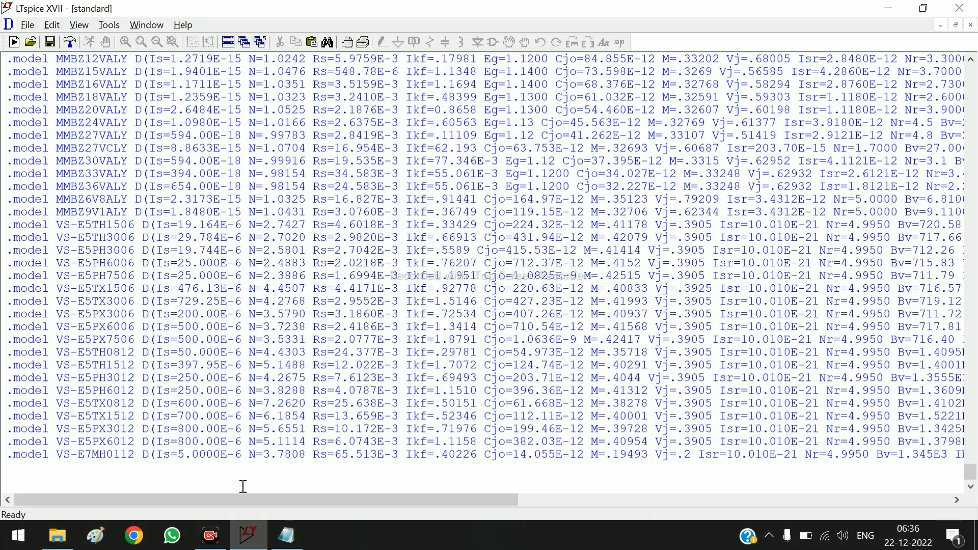
key("ctrl+v")
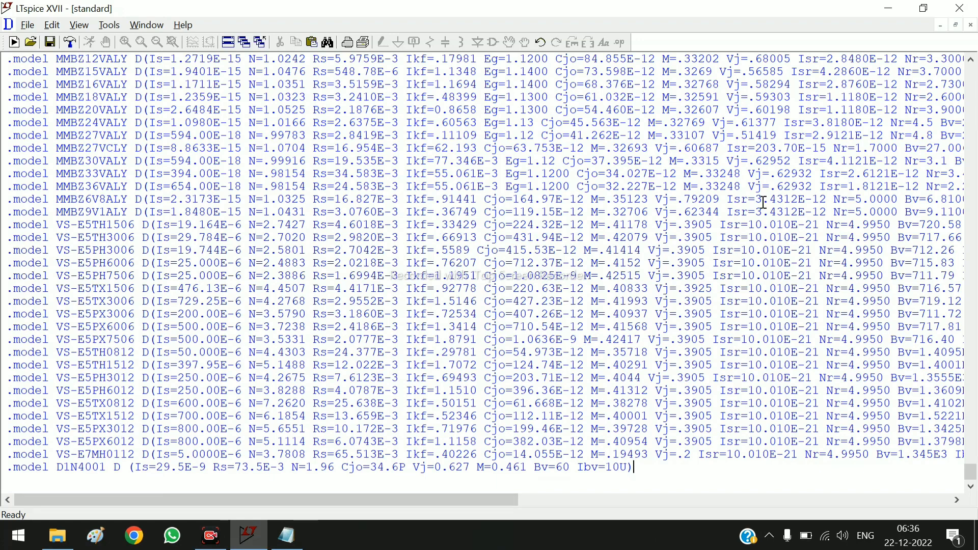
left_click(49, 41)
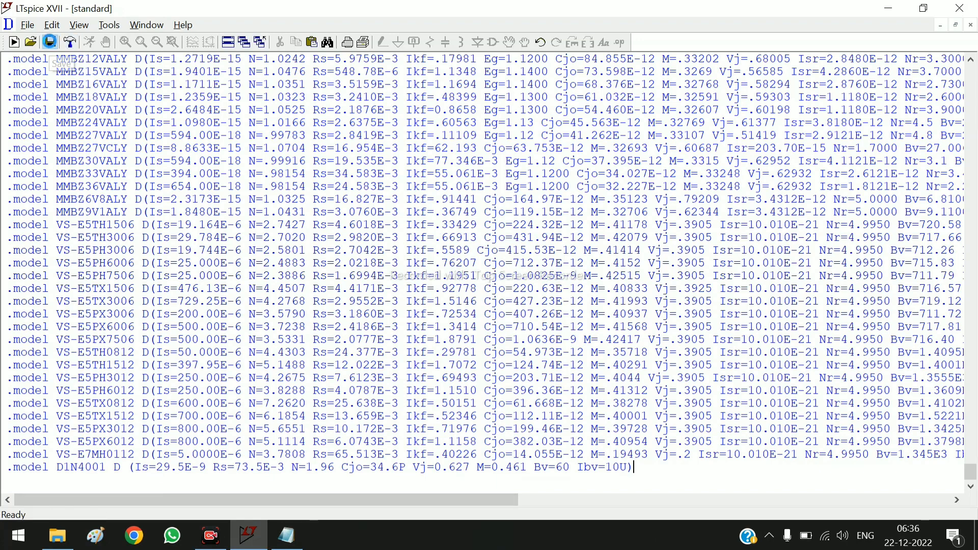
- Close the LTspice, Notepad and File Explorer windows and refresh the desktop
left_click(961, 7)
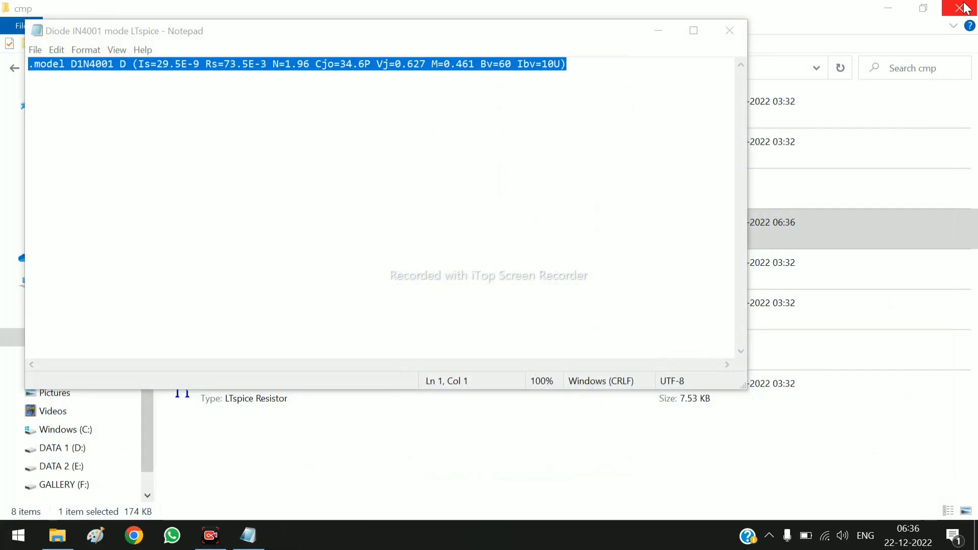
left_click(729, 30)
left_click(961, 7)
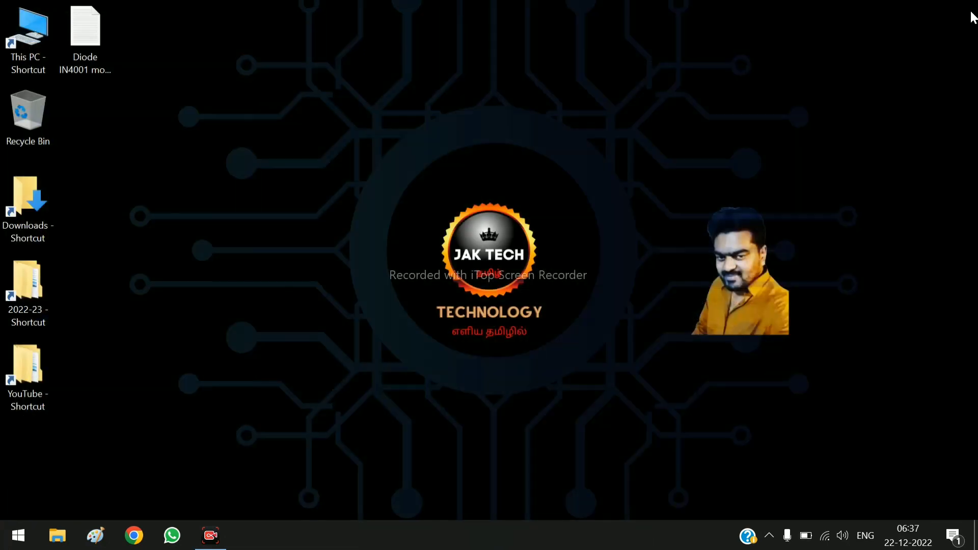
right_click(307, 225)
left_click(345, 275)
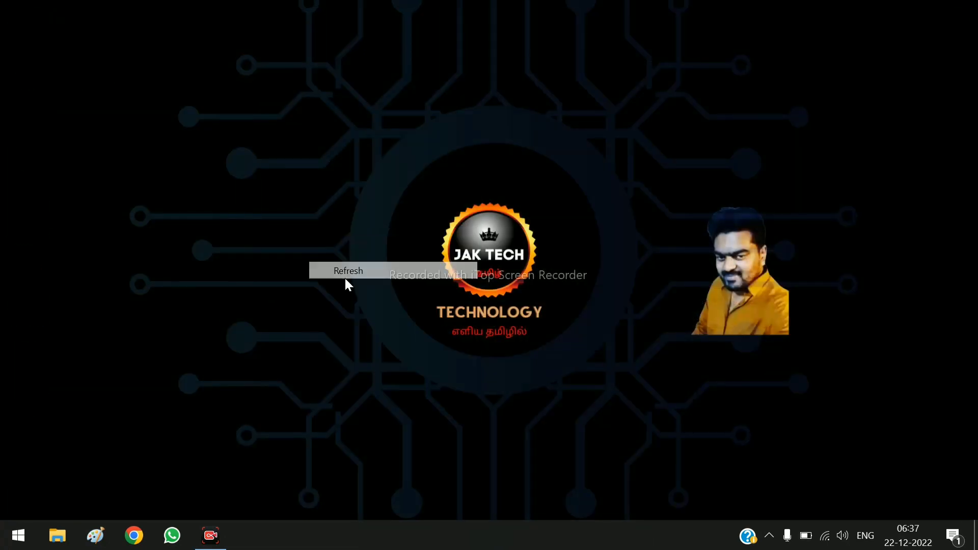
- Launch LTspice XVII again and create a new blank schematic
left_click(13, 542)
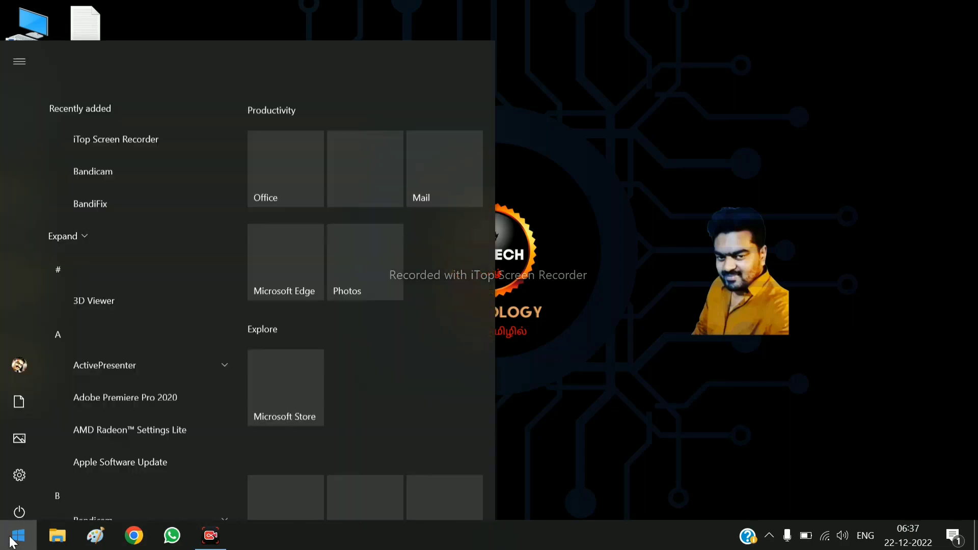
type("lt")
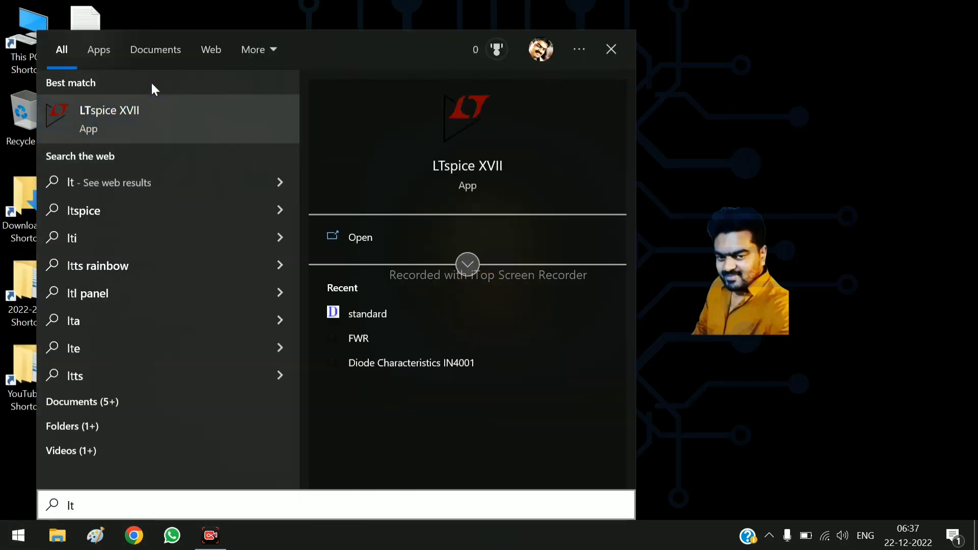
left_click(148, 115)
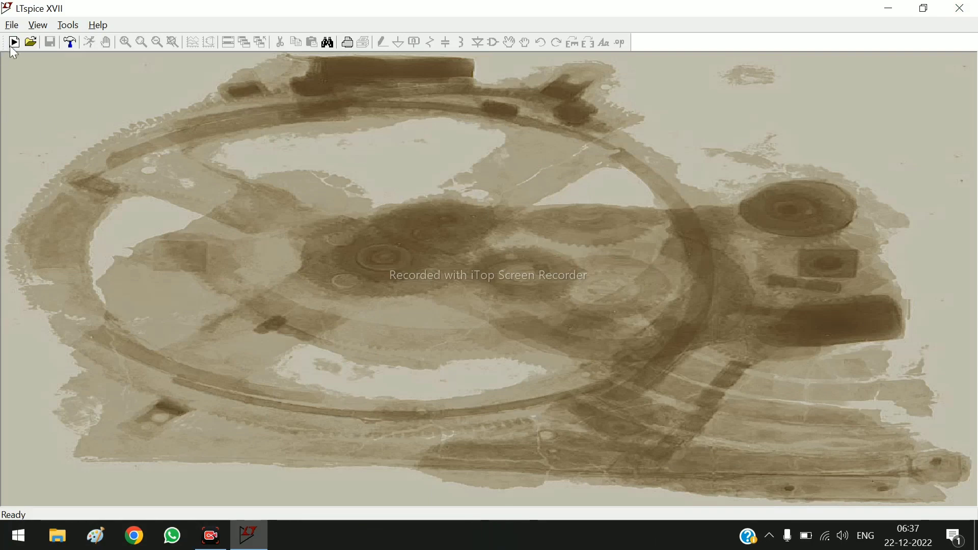
left_click(14, 43)
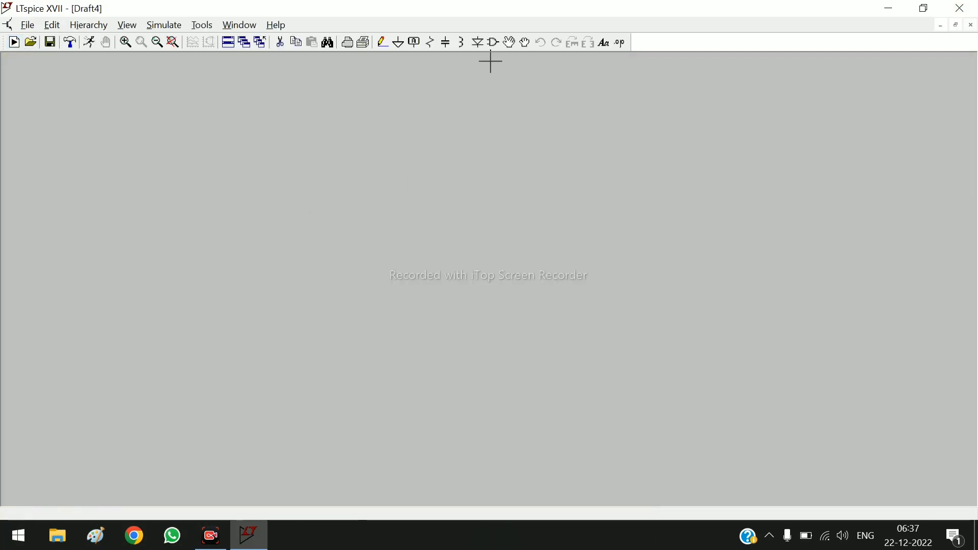
- Place one diode in the middle of the new schematic
left_click(478, 42)
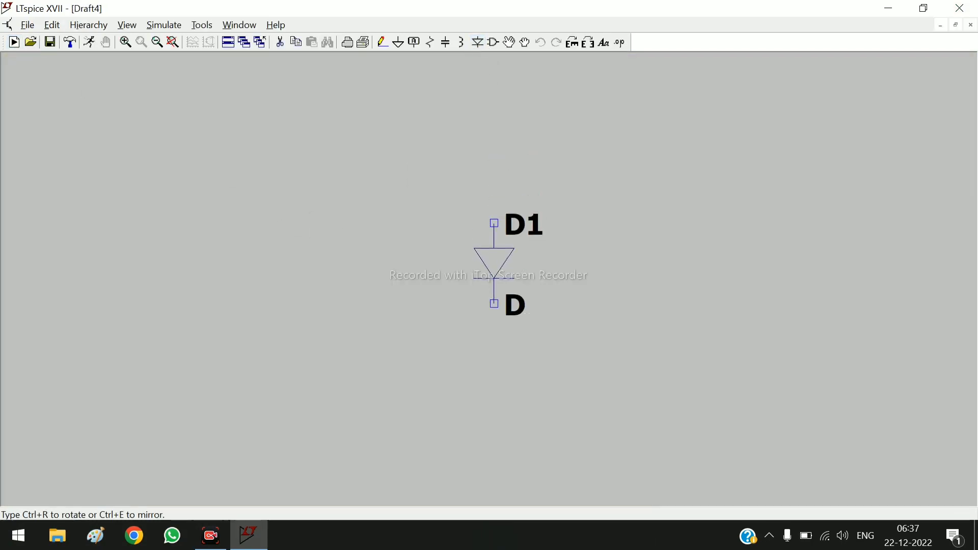
left_click(494, 262)
key("Escape")
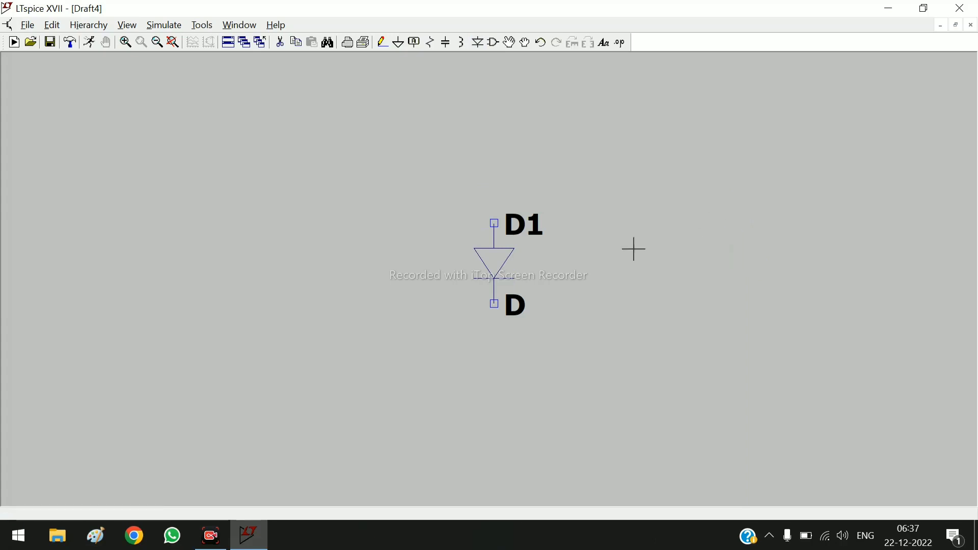
- Assign the D1N4001 model from the diode library to diode D1
right_click(497, 262)
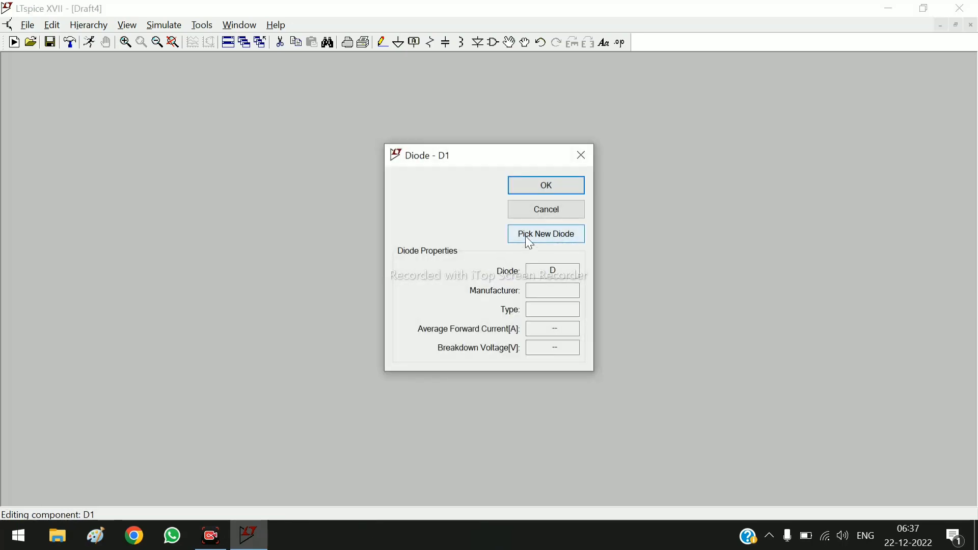
left_click(525, 236)
left_click_drag(674, 244, 689, 335)
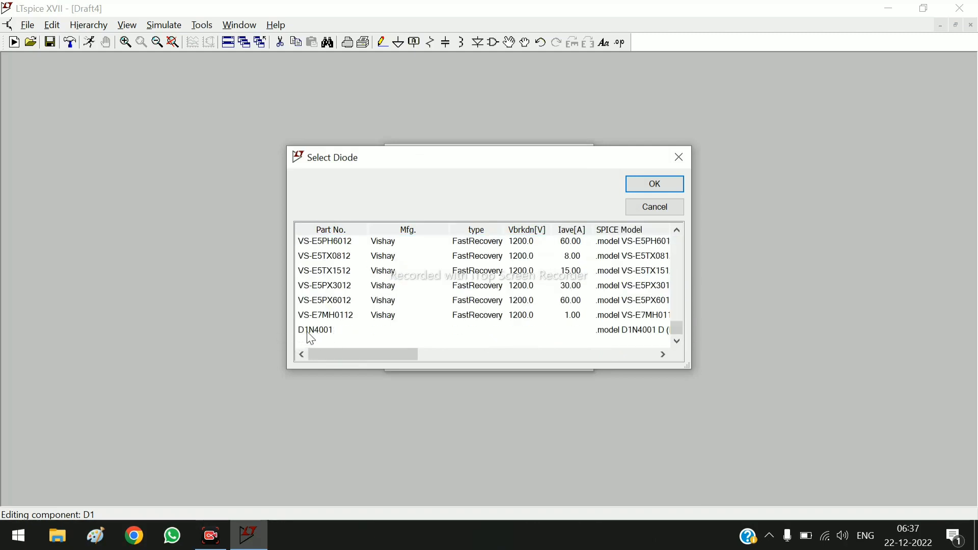
left_click(321, 334)
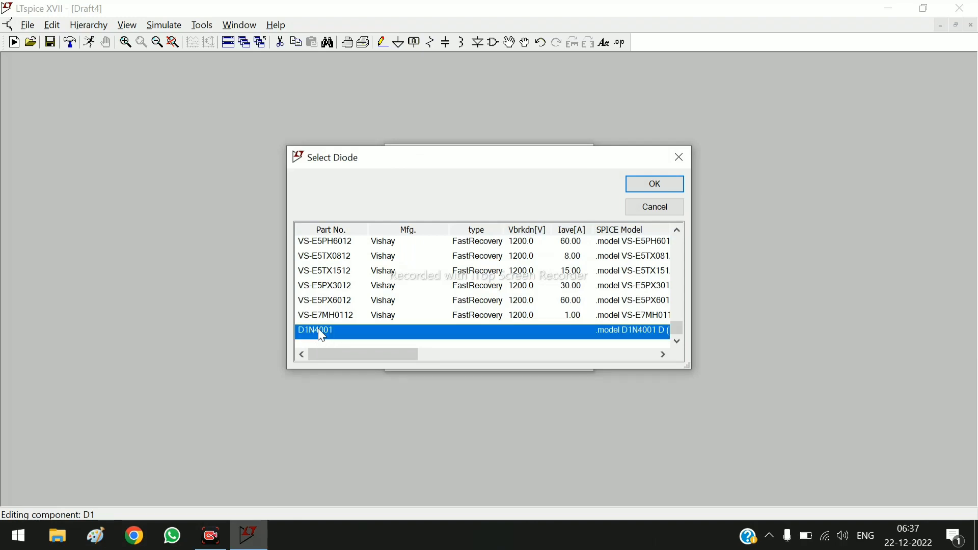
left_click(637, 182)
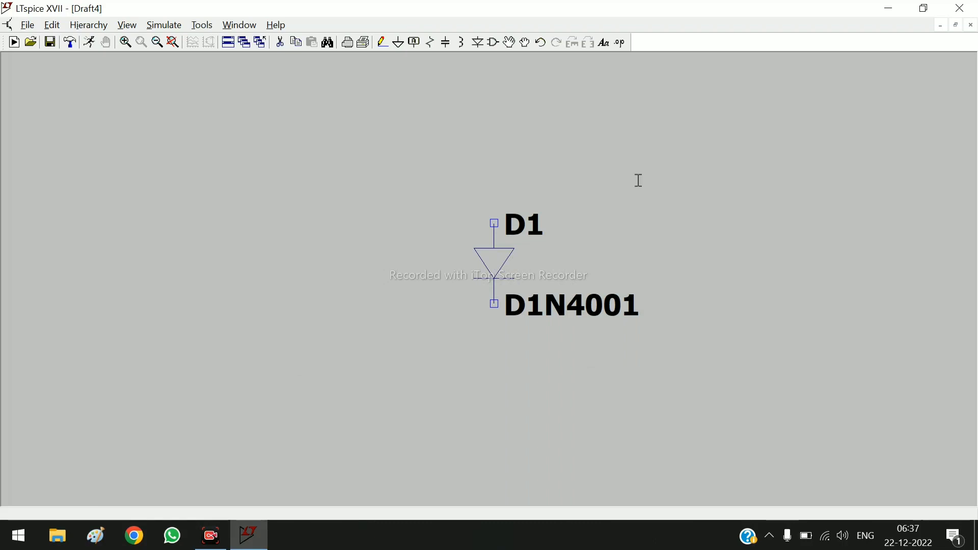
left_click(431, 44)
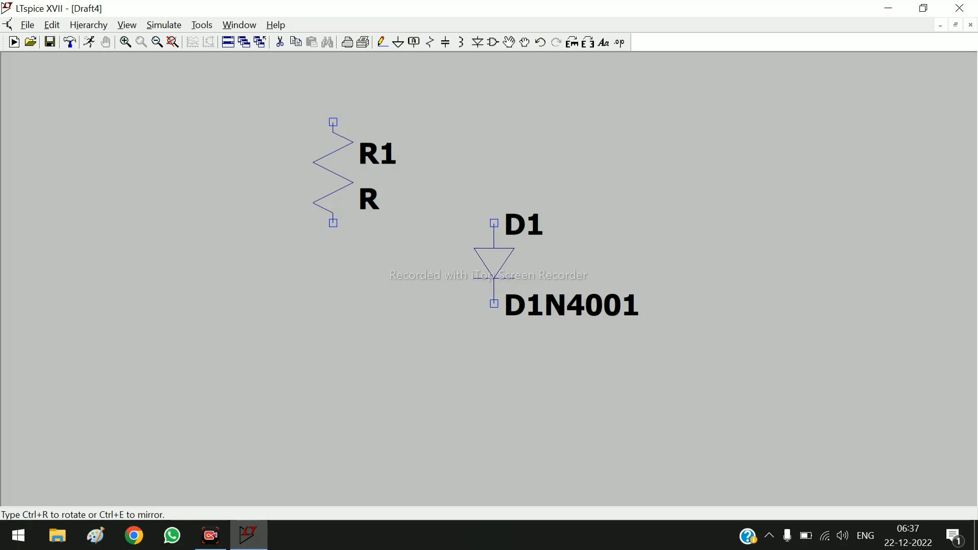
key("ctrl+r")
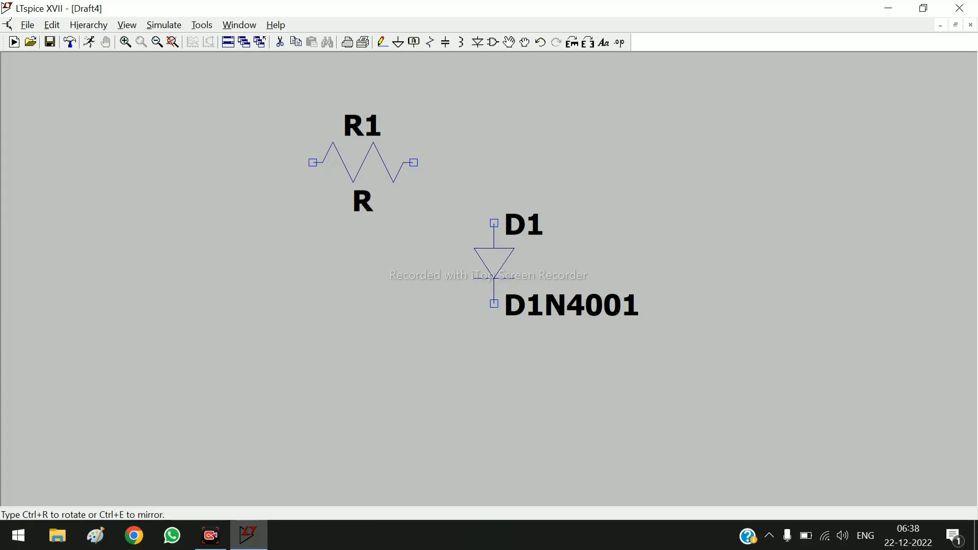
key("Escape")
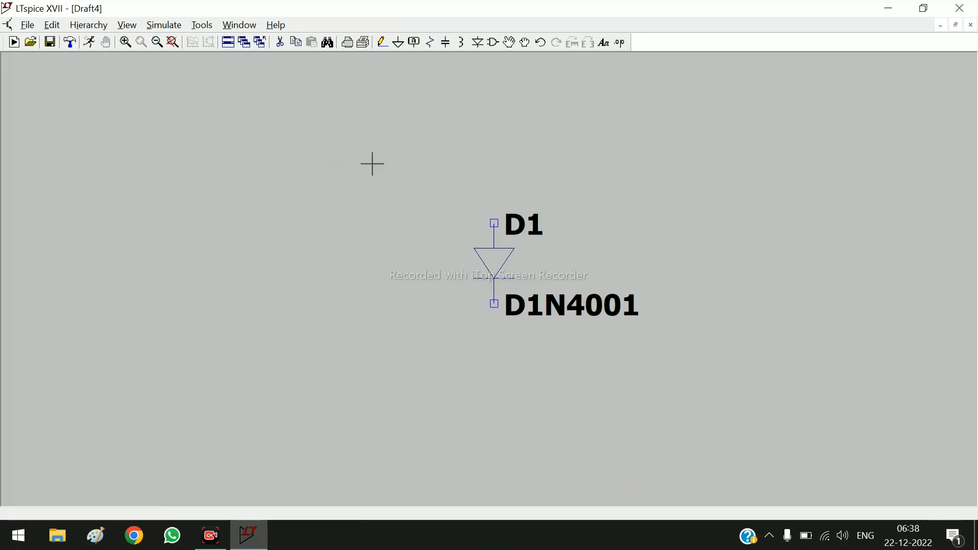
- Place one resistor, rotated to horizontal, above and to the left of diode D1
left_click(430, 43)
key("ctrl+r")
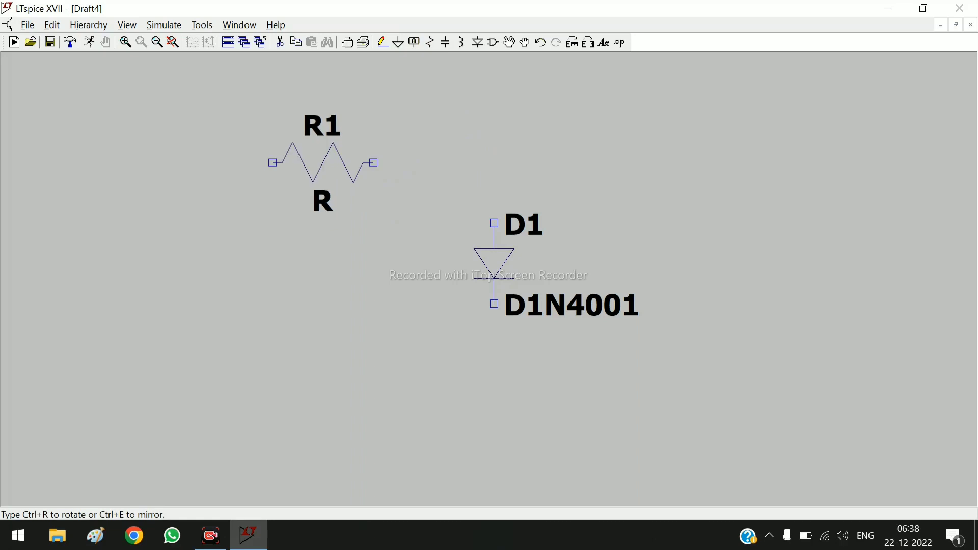
left_click(328, 125)
key("Escape")
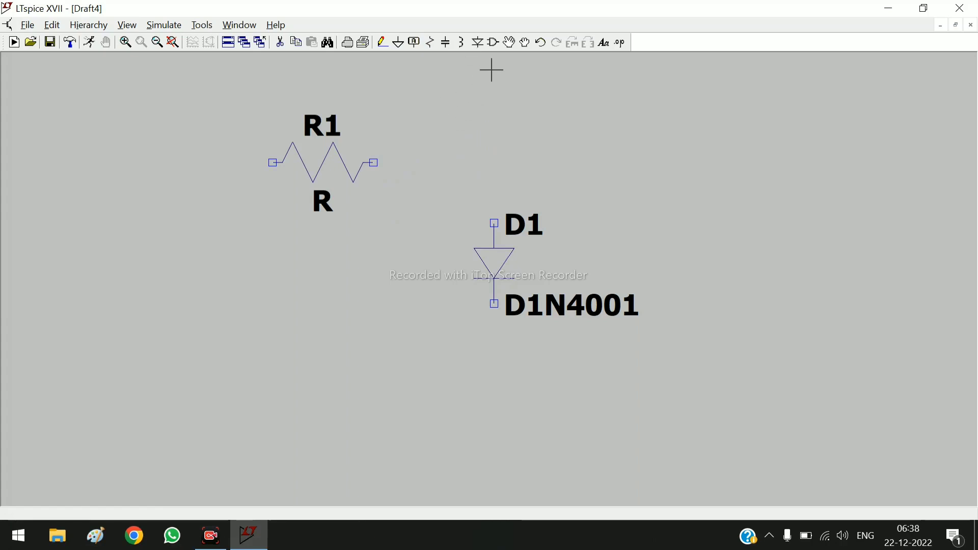
- Insert a voltage source component and place it upright below and to the left of resistor R1
left_click(493, 44)
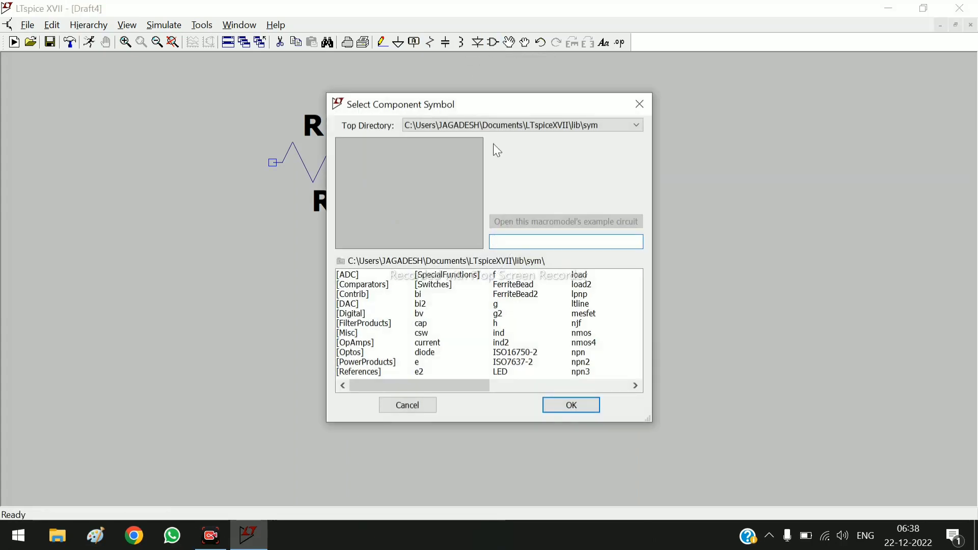
type("vol")
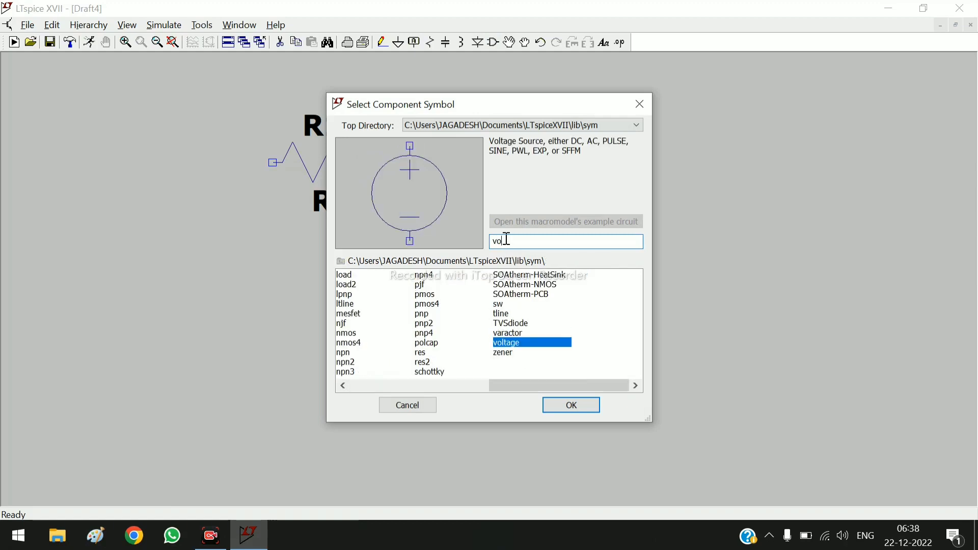
left_click(517, 343)
left_click(581, 405)
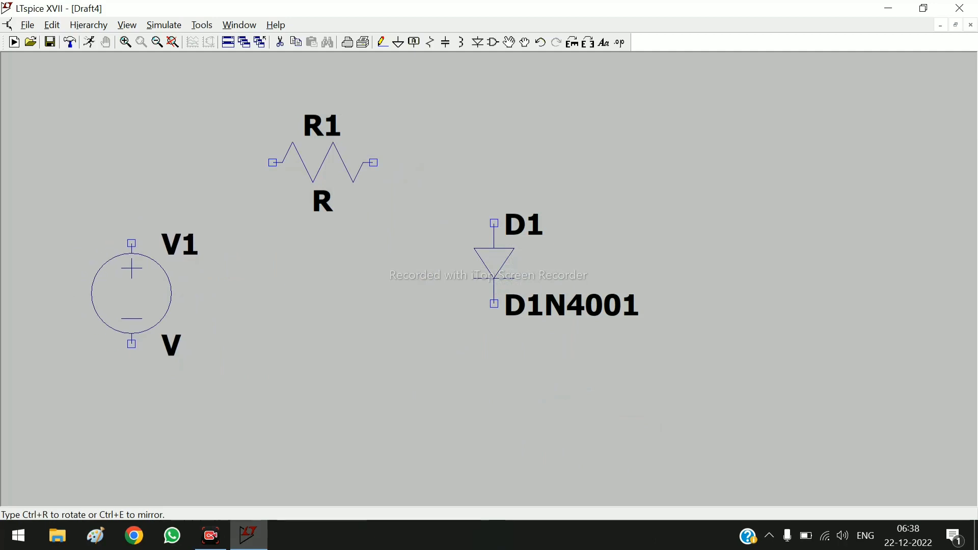
left_click(142, 285)
key("Escape")
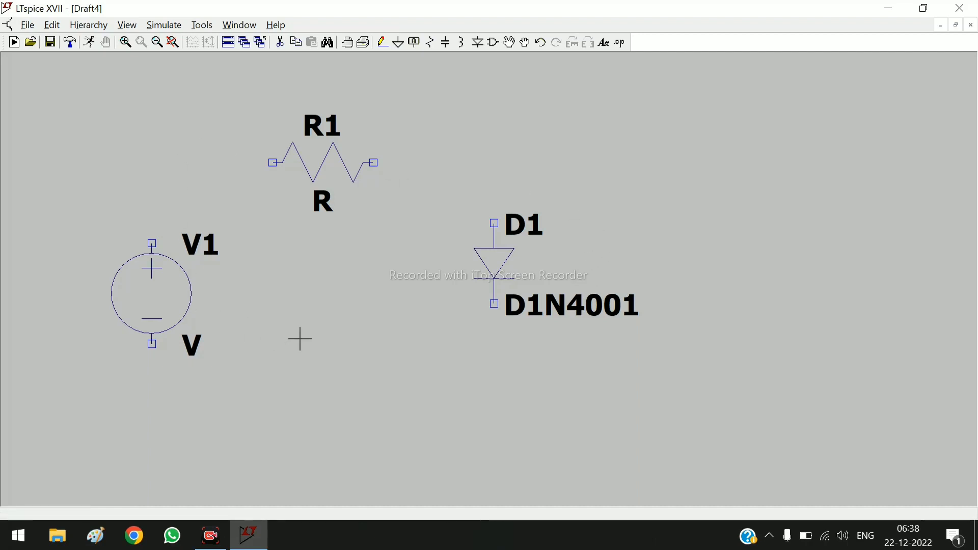
- Wire the positive terminal of V1 to the near end of R1, and the other end of R1 to the anode of D1
left_click(382, 46)
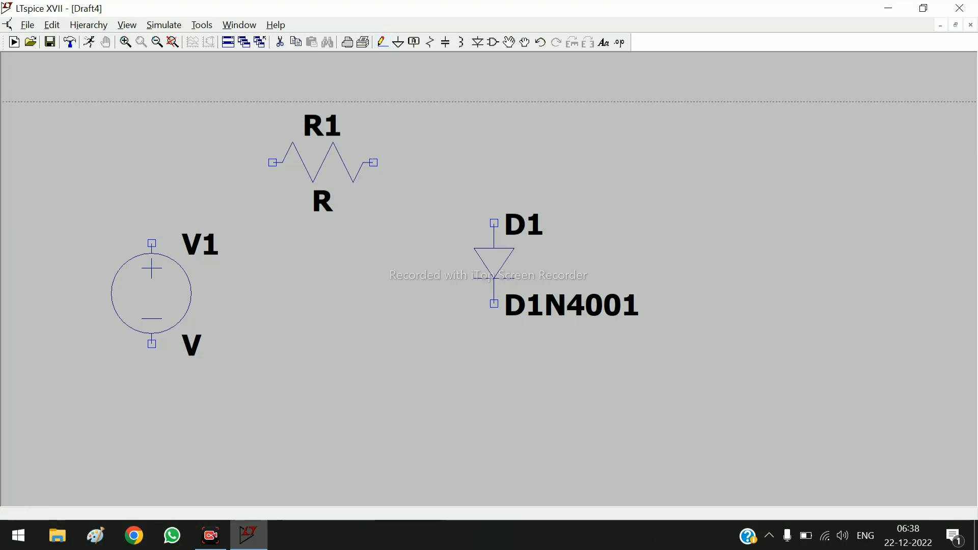
left_click(152, 243)
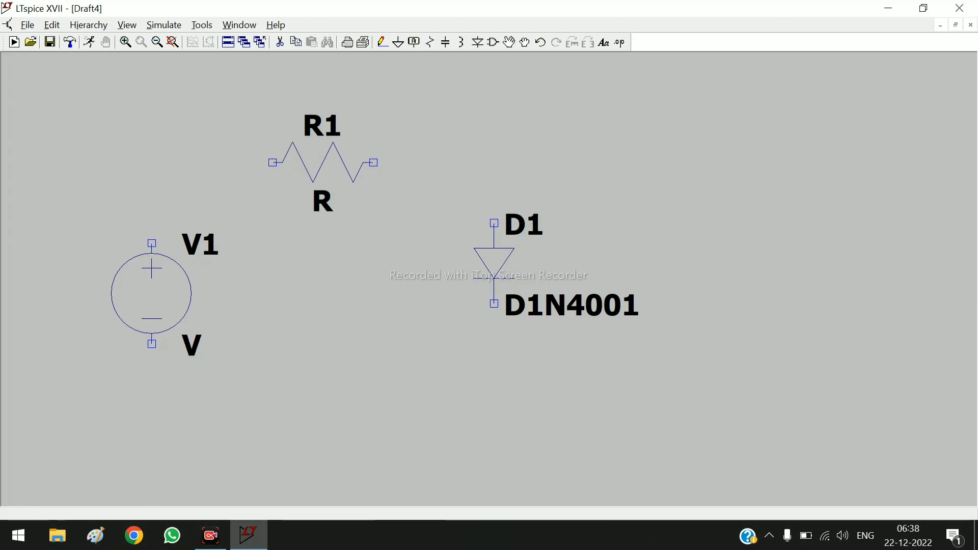
left_click(151, 162)
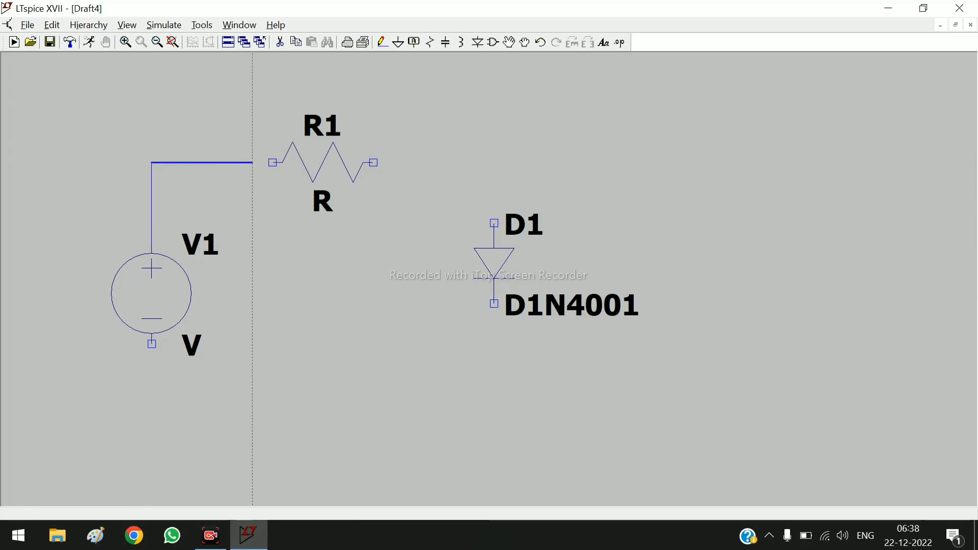
left_click(272, 163)
left_click(373, 162)
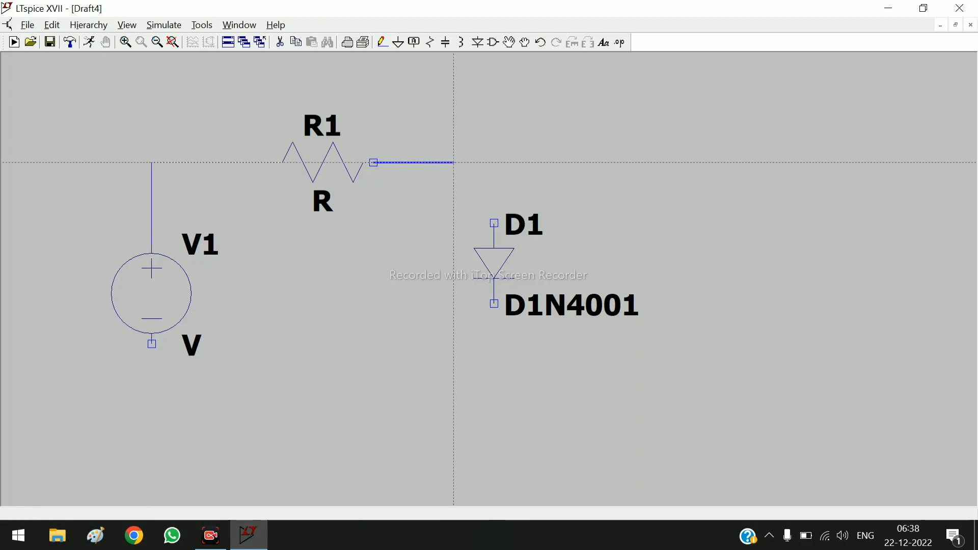
left_click(493, 222)
- Wire the cathode of D1 back to the negative terminal of V1 along the underside of the circuit
left_click(493, 303)
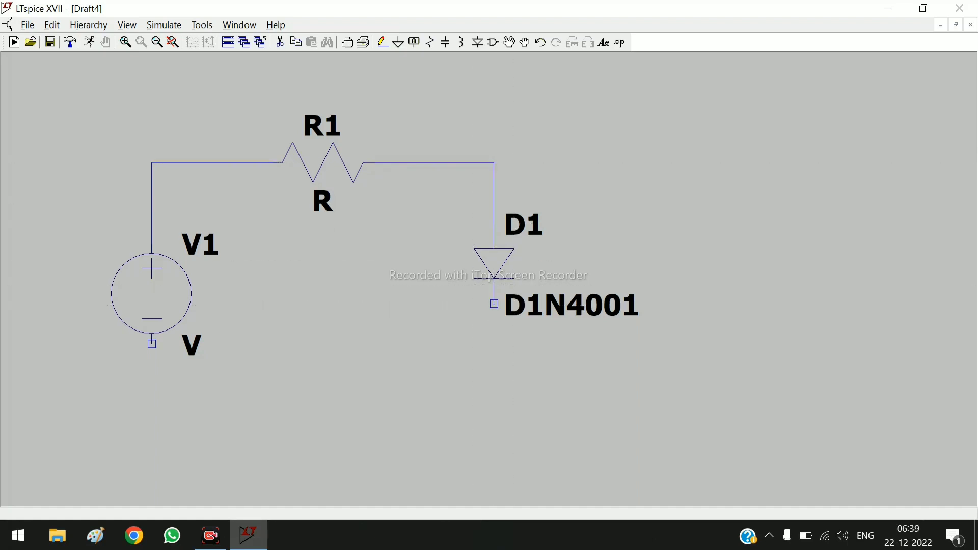
left_click(474, 384)
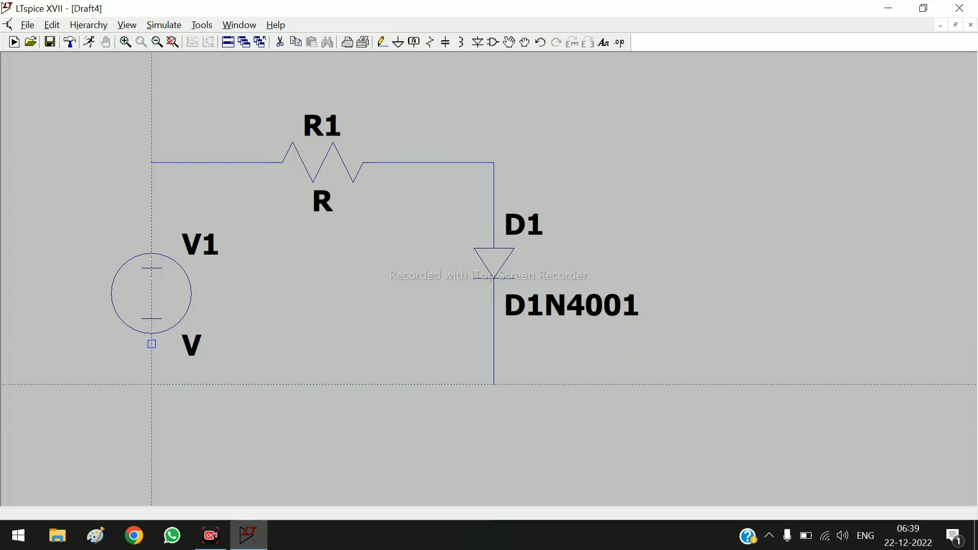
left_click(152, 343)
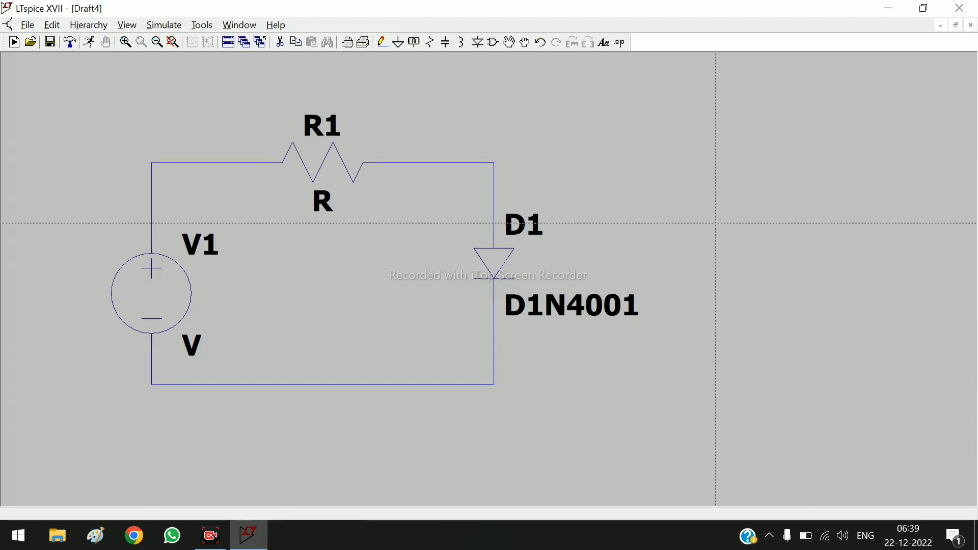
key("Escape")
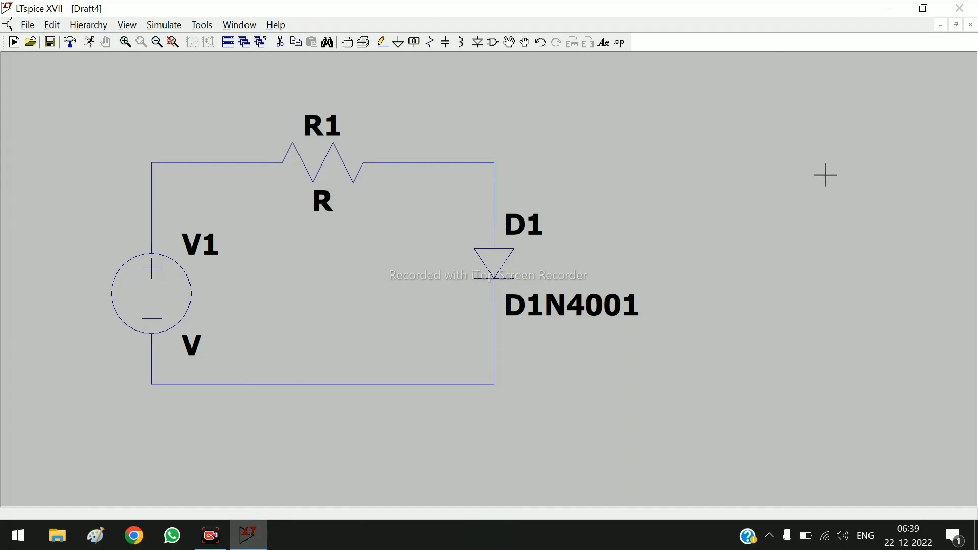
- Place a ground symbol below the circuit and wire it up to the lower horizontal wire between V1 and D1
left_click(399, 43)
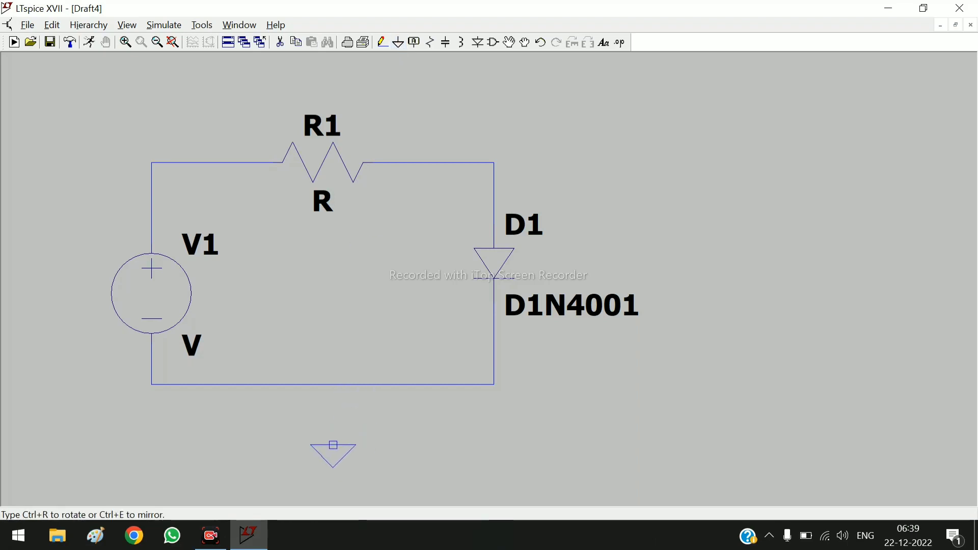
left_click(312, 445)
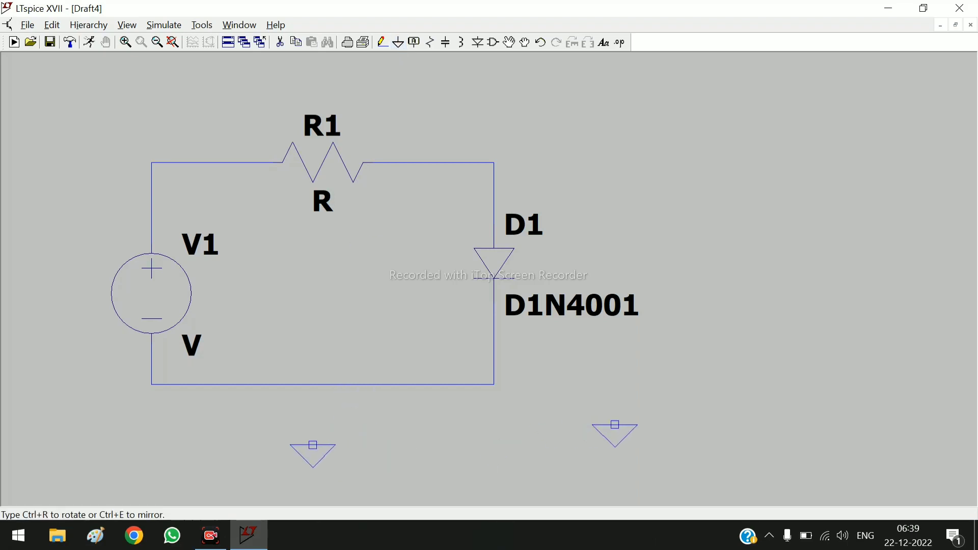
key("Escape")
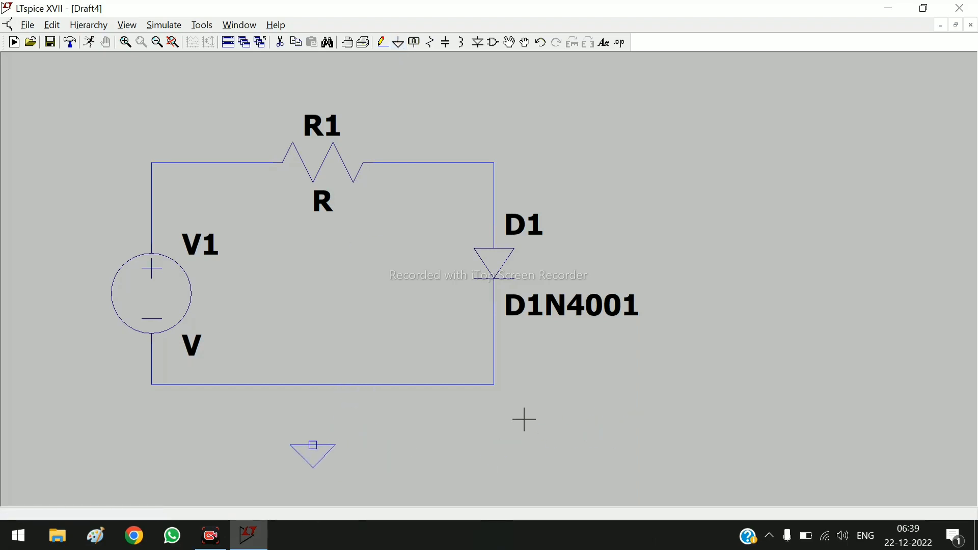
left_click(381, 43)
left_click(313, 445)
left_click(313, 384)
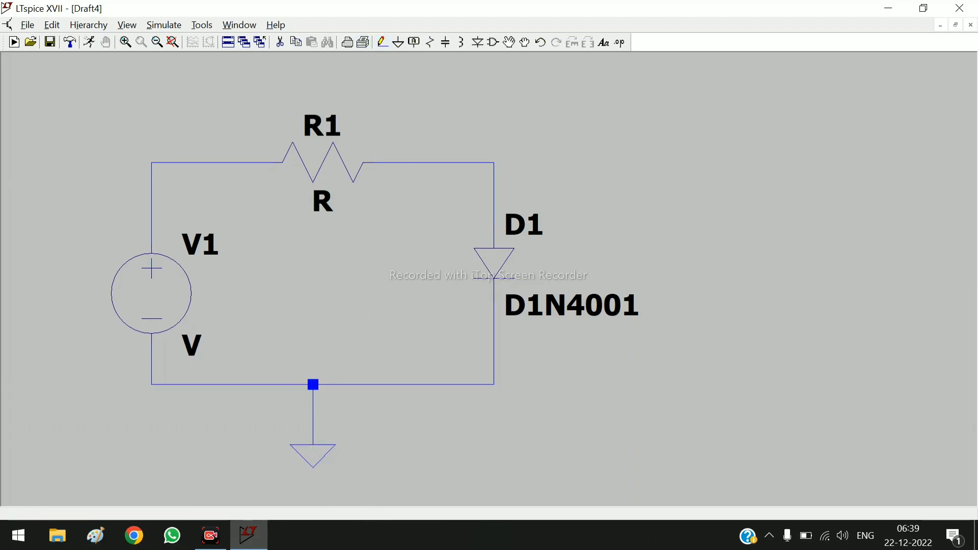
key("Escape")
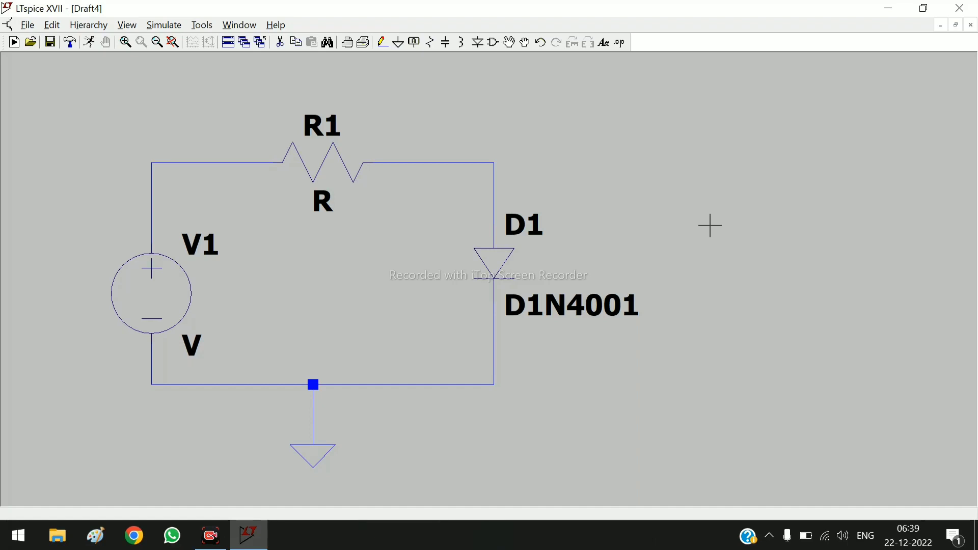
- Set the resistance of R1 to 1k
right_click(338, 159)
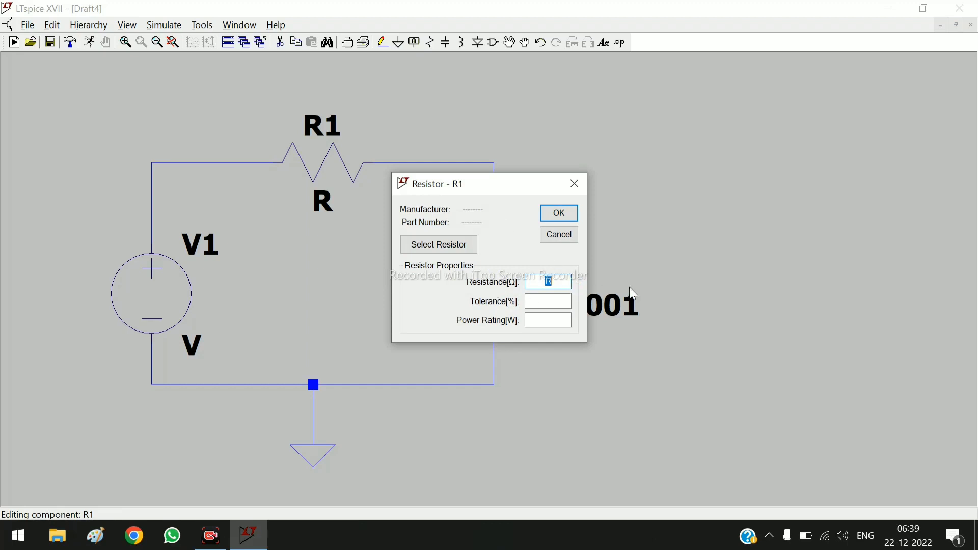
type("1k")
left_click(559, 212)
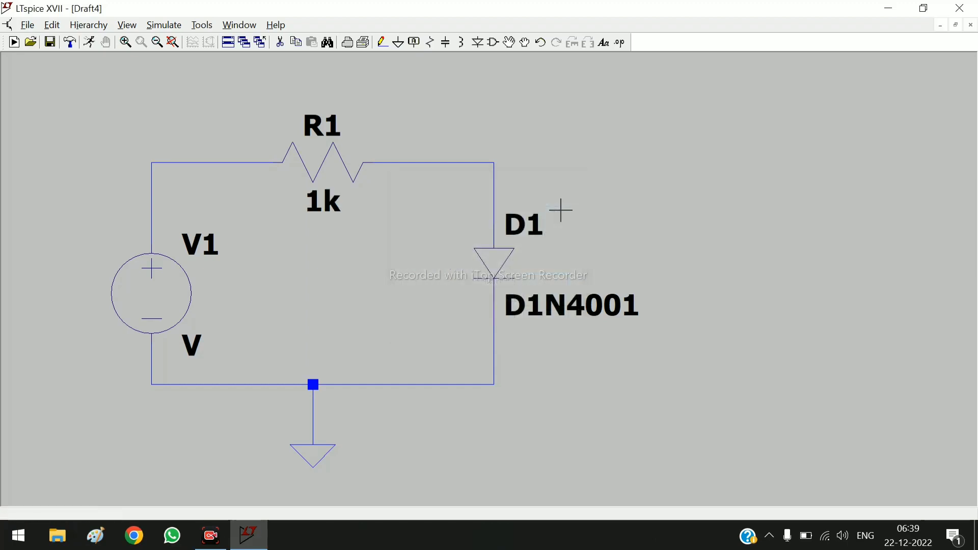
- Set the DC value of voltage source V1 to 5V
right_click(173, 289)
type("5")
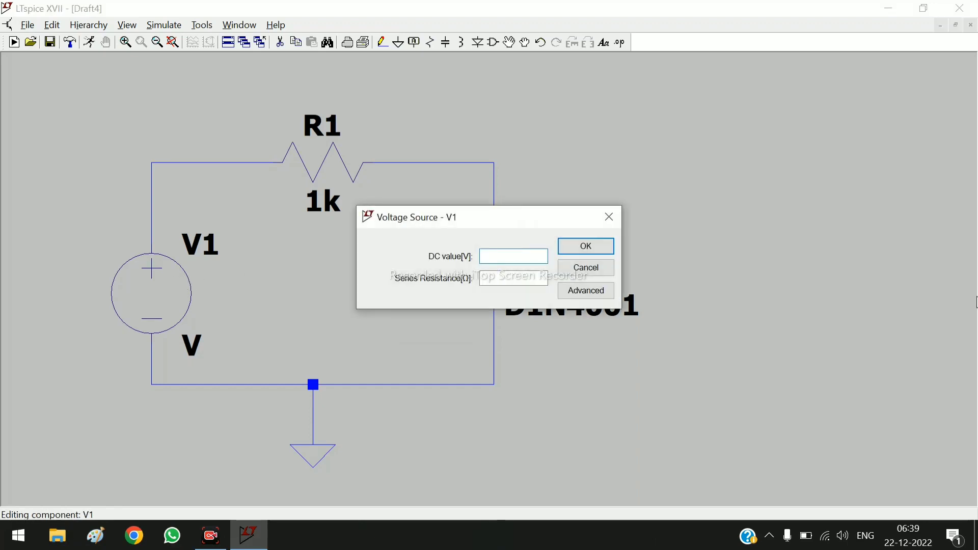
type("V")
left_click(603, 248)
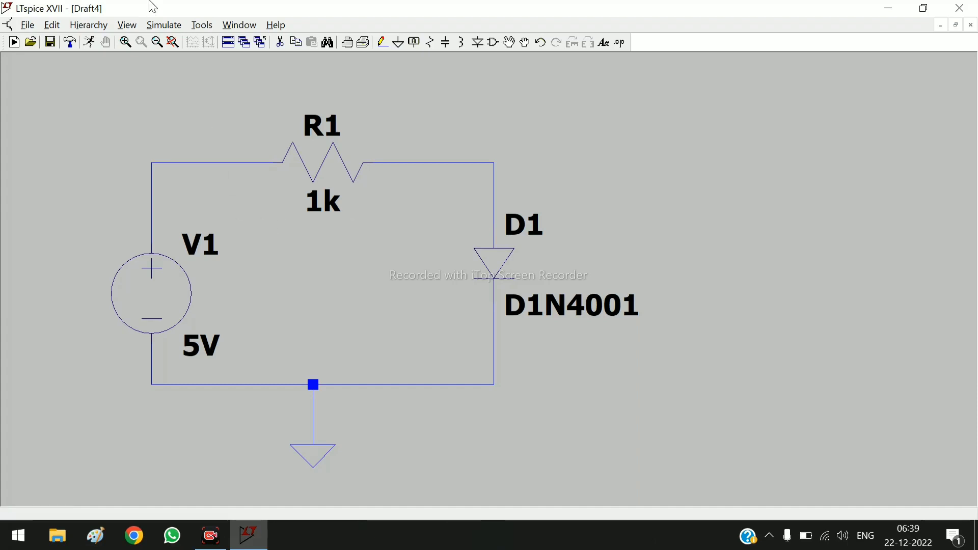
- Set up a DC sweep simulation command with V1 as the first source and a linear sweep type
left_click(163, 28)
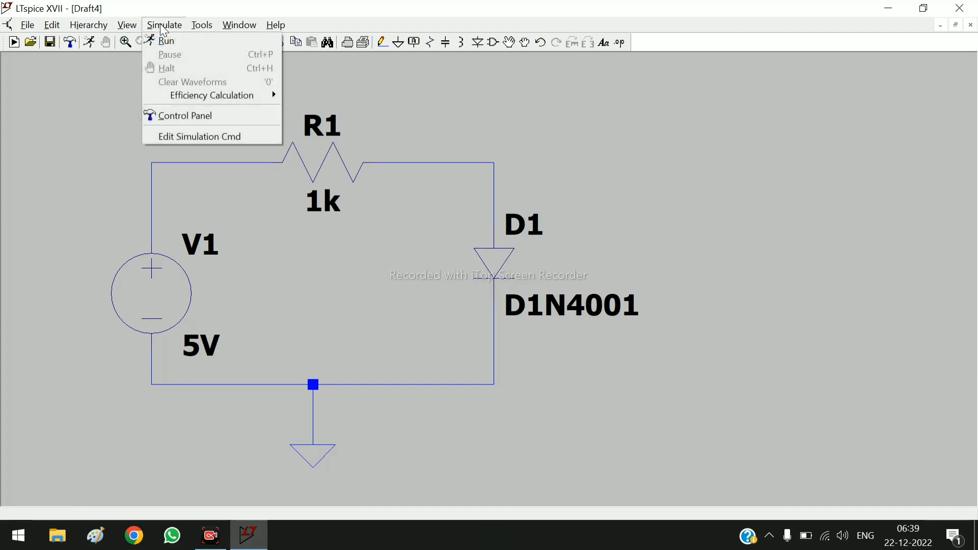
left_click(182, 137)
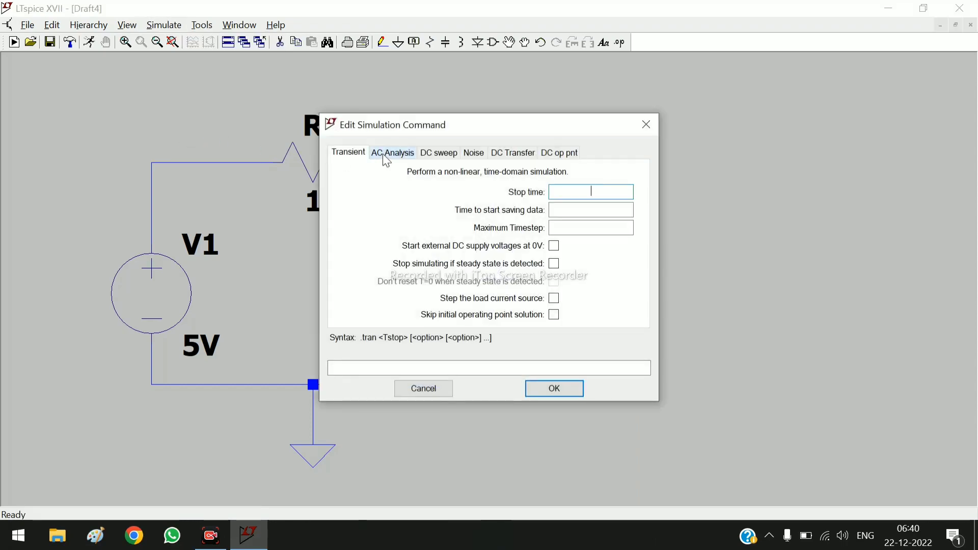
left_click(442, 153)
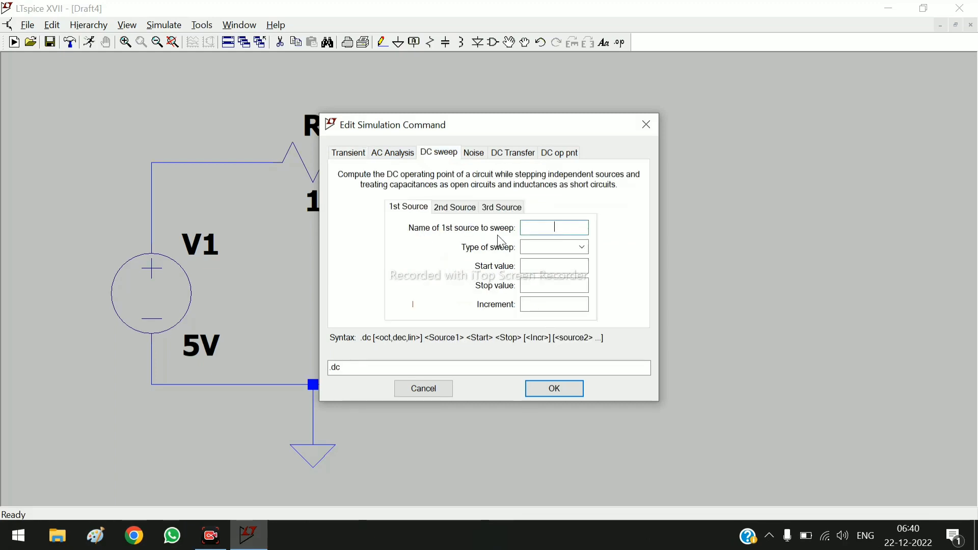
left_click(556, 230)
type("V1")
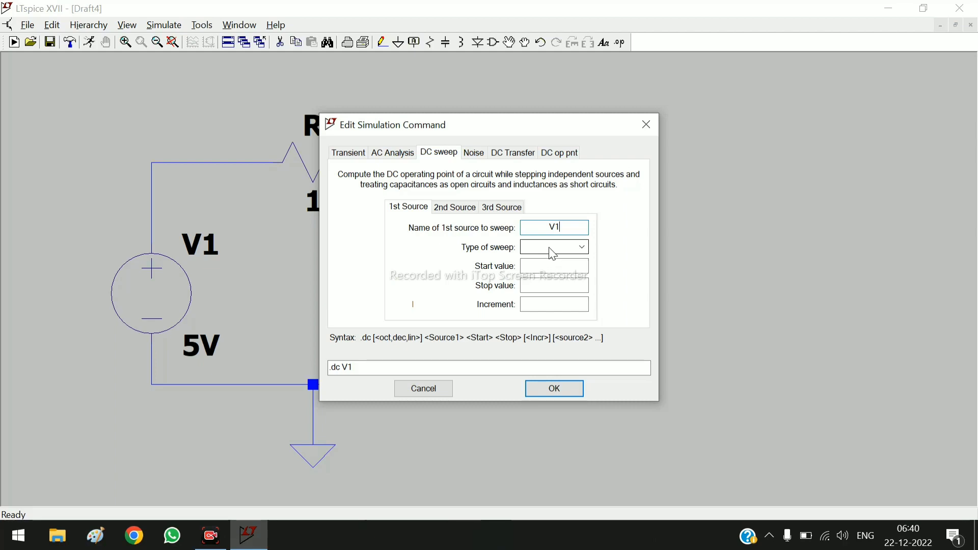
left_click(548, 246)
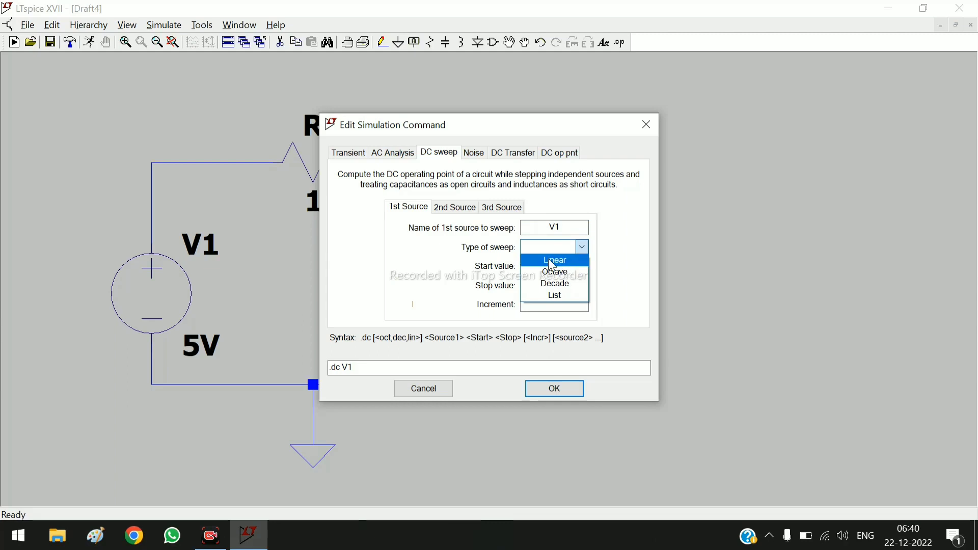
left_click(549, 259)
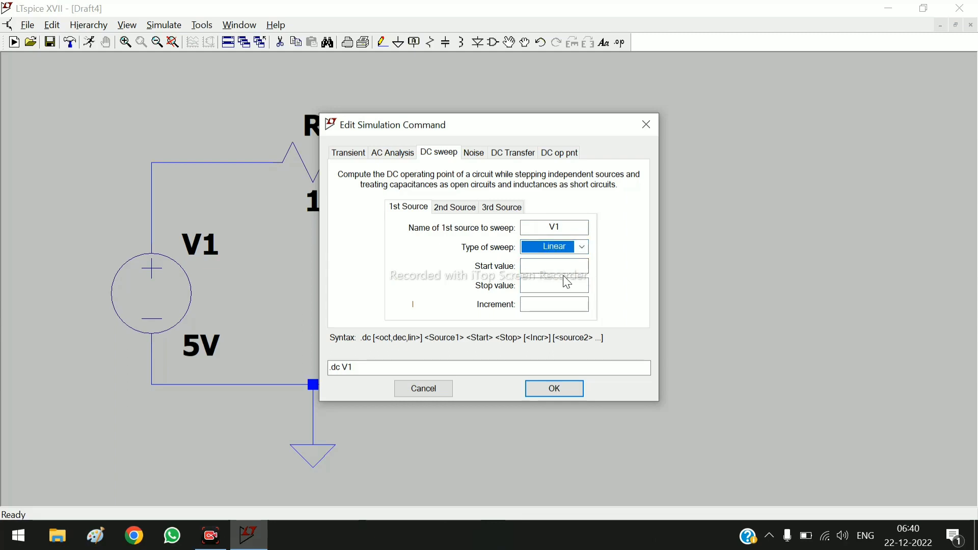
- Set the sweep to start at -5, stop at 5 and increment by 0.01, and place the directive just below V1
left_click(550, 265)
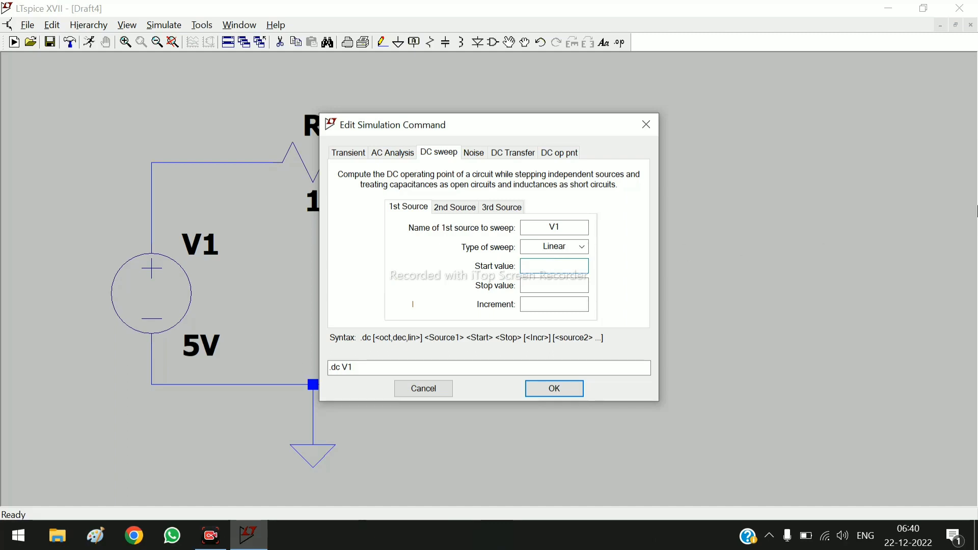
type("-5V")
key("BackSpace")
left_click(533, 286)
type("5")
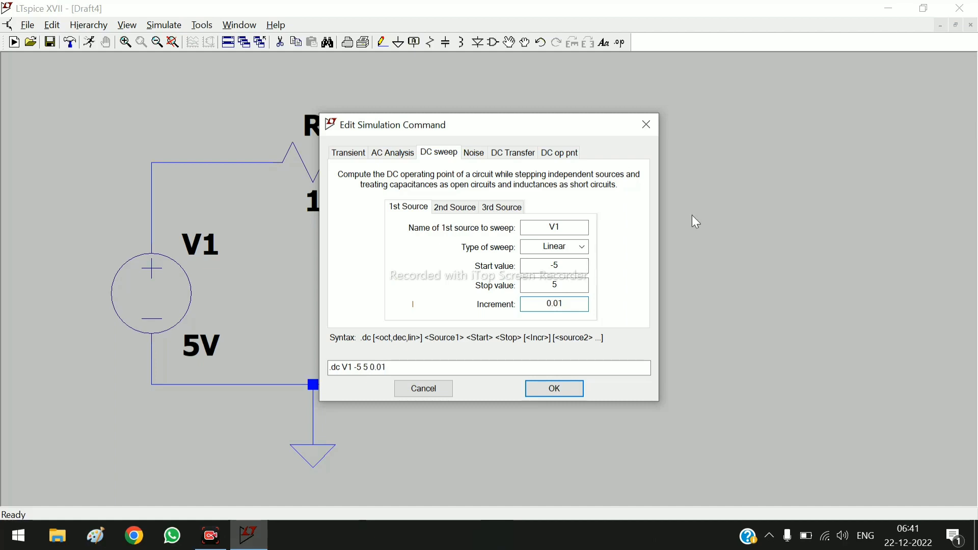
left_click(542, 387)
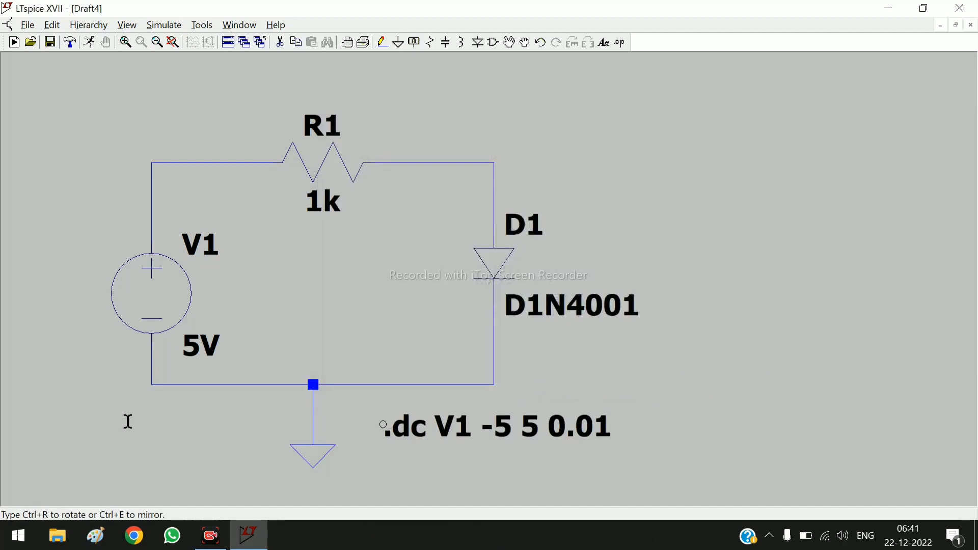
left_click(31, 406)
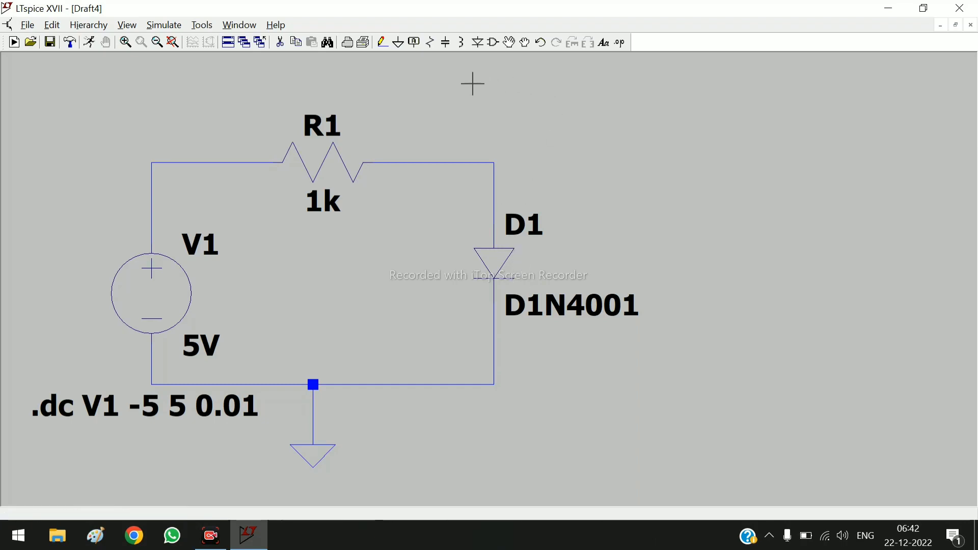
- Label the wire between R1 and D1 with the net name vo
left_click(417, 46)
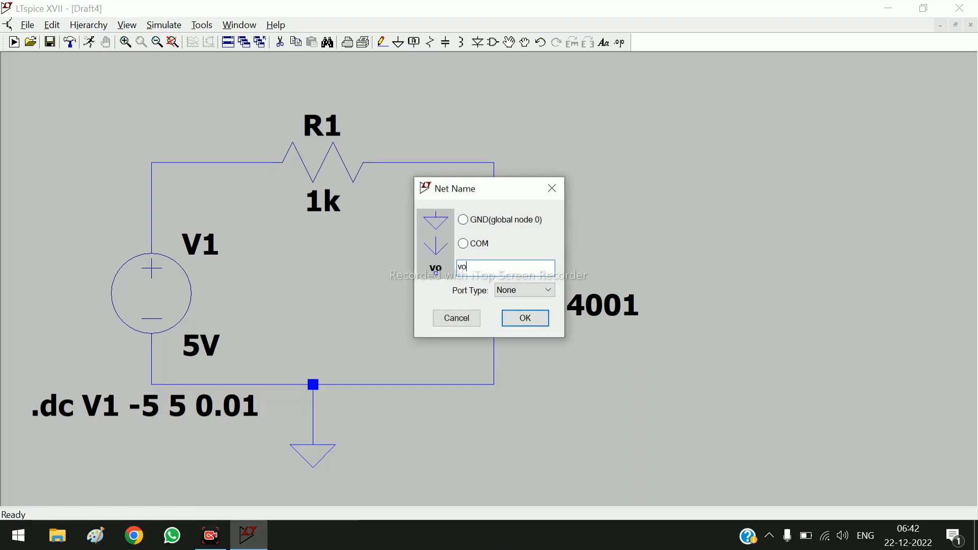
type("vo")
left_click(526, 318)
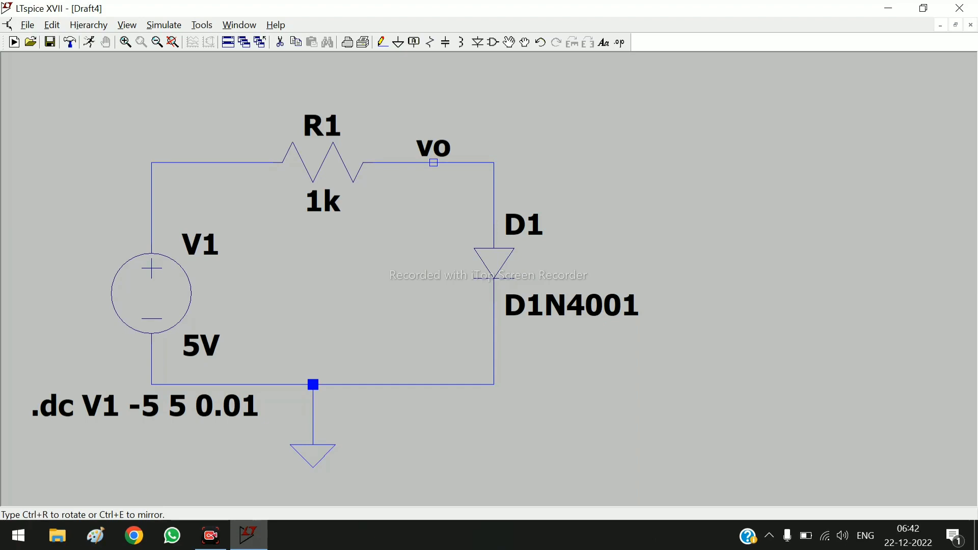
left_click(434, 163)
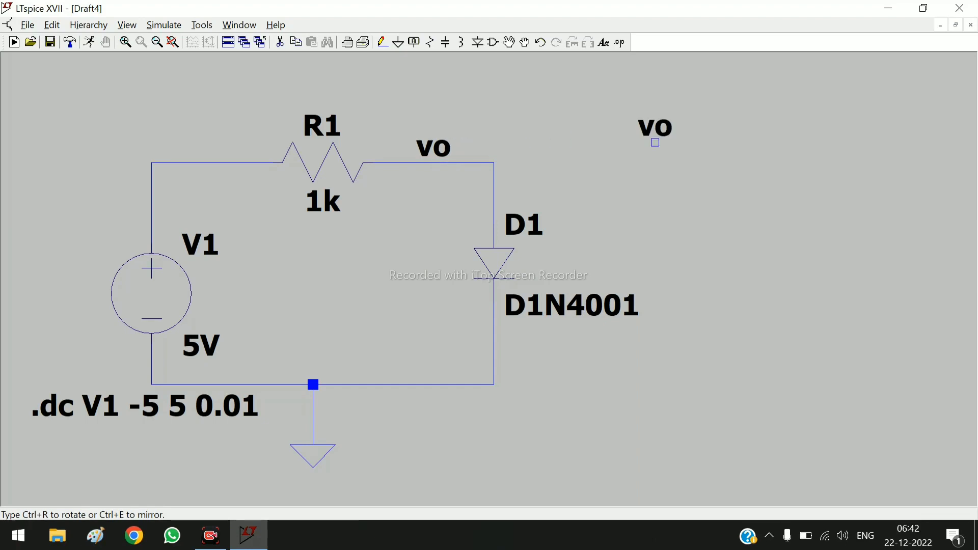
key("Escape")
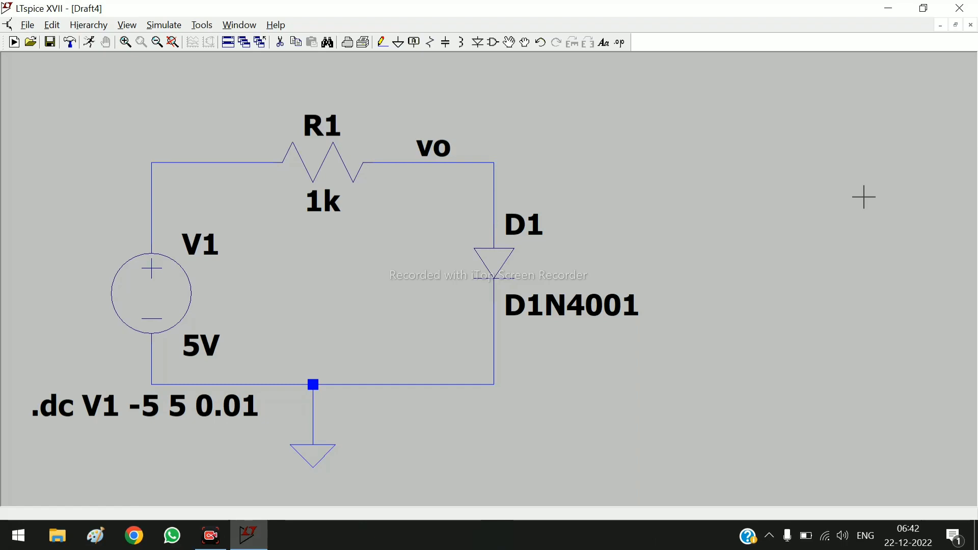
- Run the DC sweep simulation and plot the diode current I(D1)
left_click(90, 44)
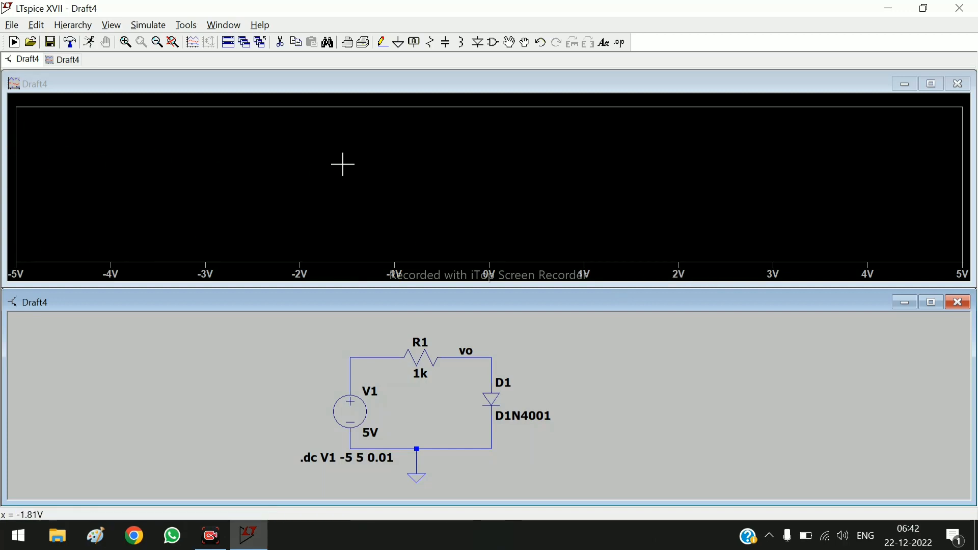
right_click(430, 162)
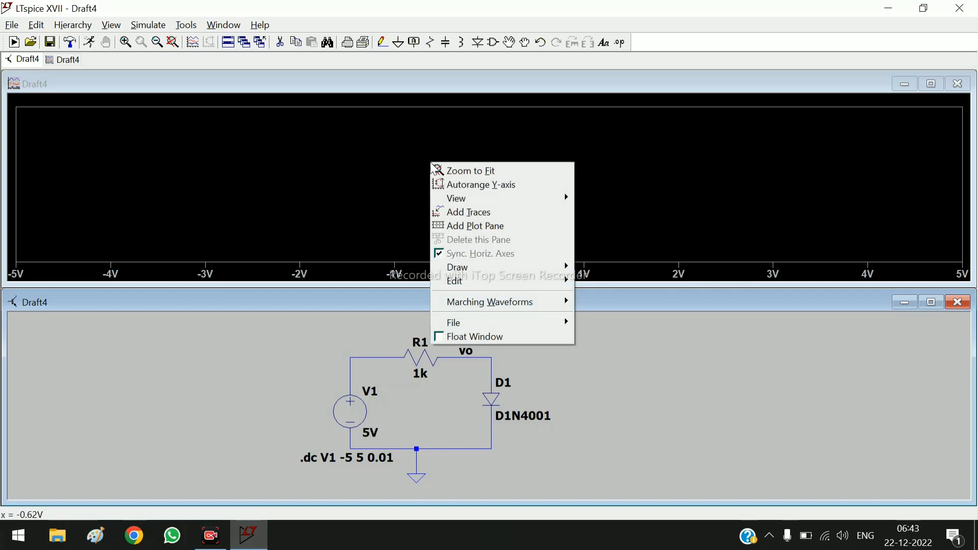
left_click(465, 220)
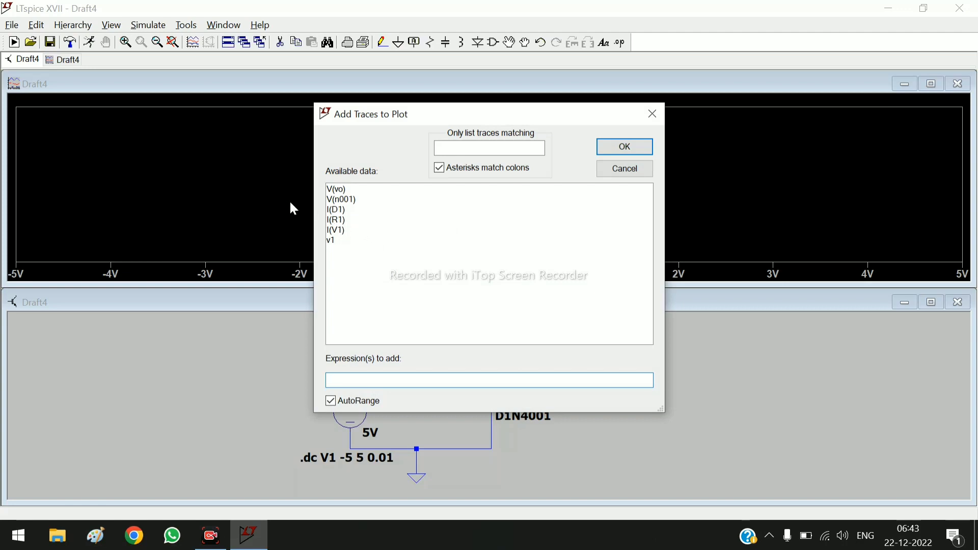
left_click(338, 211)
left_click(610, 148)
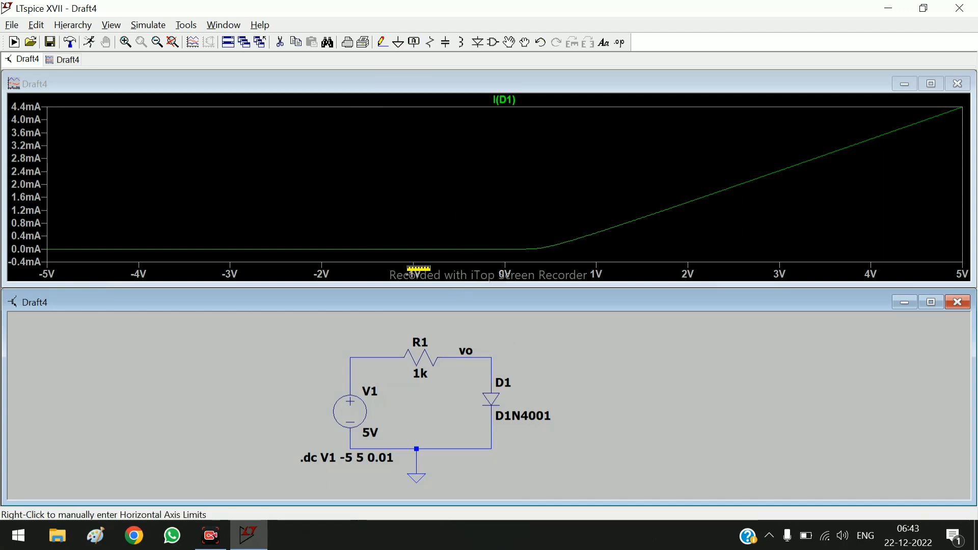
- Copy the expression V(vo) from the available trace data without adding it to the plot
right_click(441, 149)
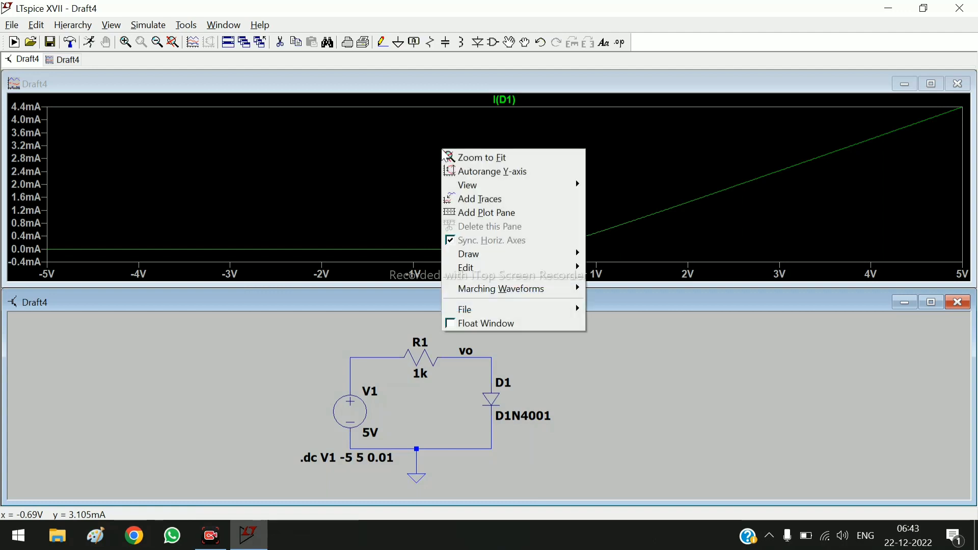
left_click(481, 200)
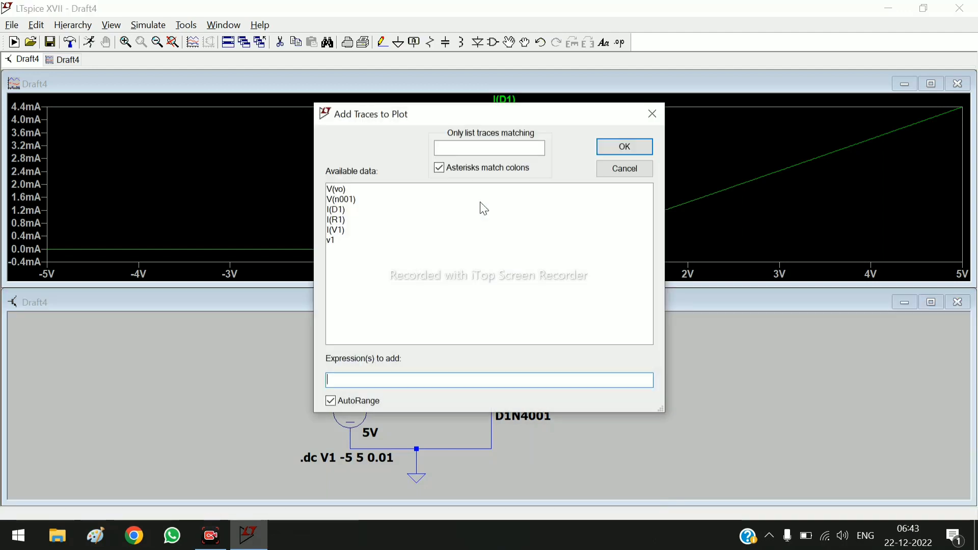
left_click(340, 190)
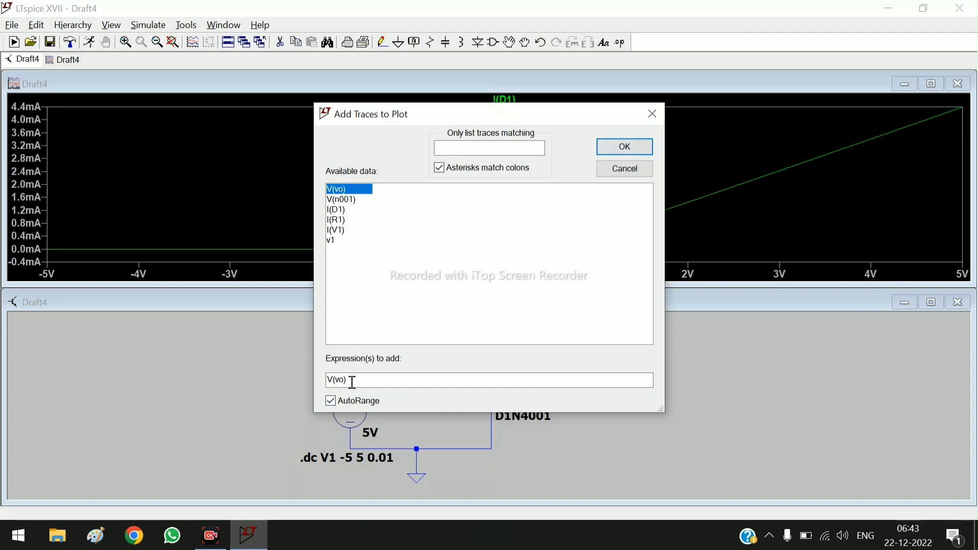
left_click_drag(353, 382, 321, 380)
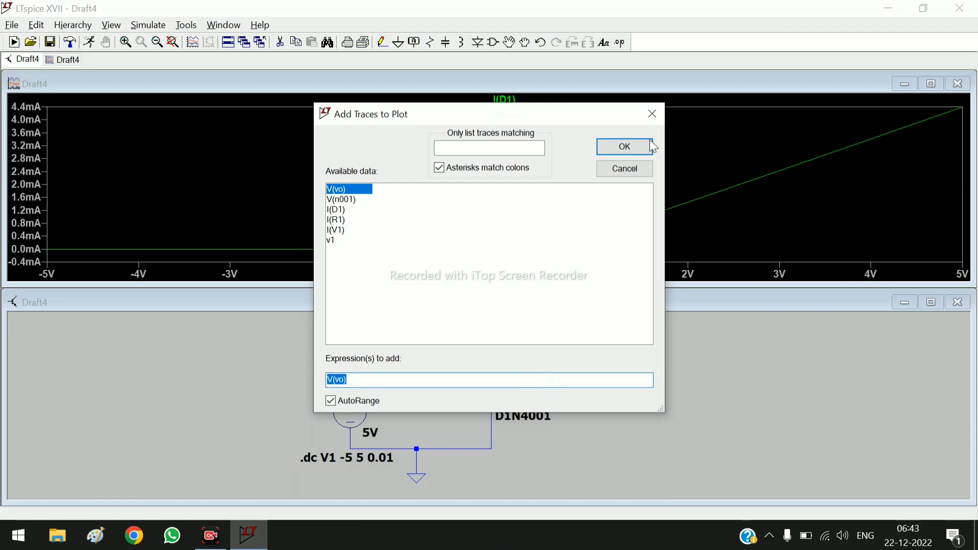
left_click(652, 113)
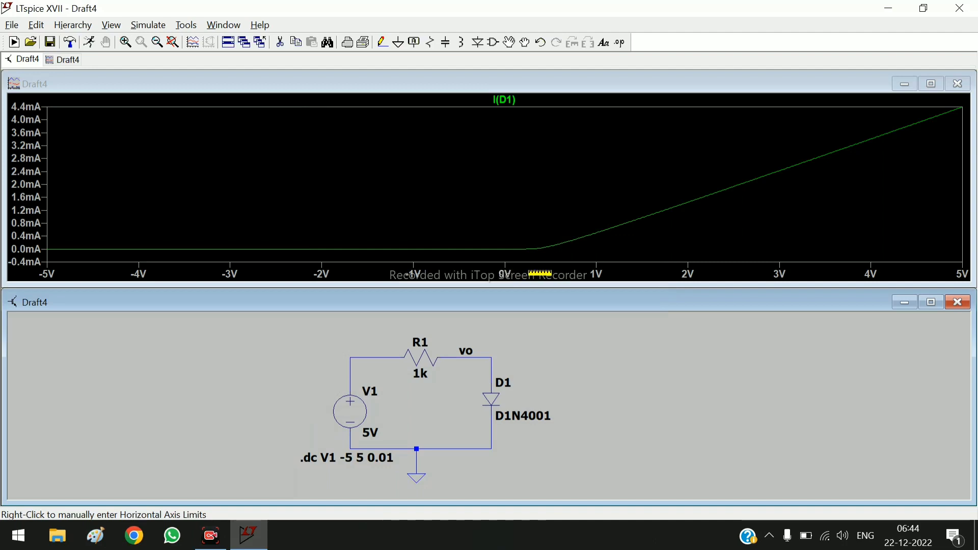
- Set the quantity plotted on the graph's horizontal axis to V(vo)
right_click(530, 270)
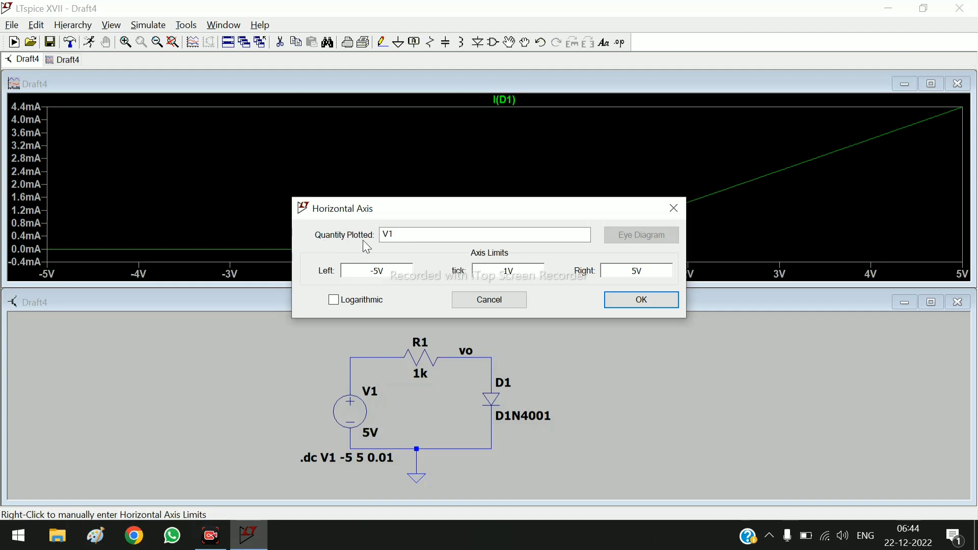
left_click_drag(414, 236, 366, 232)
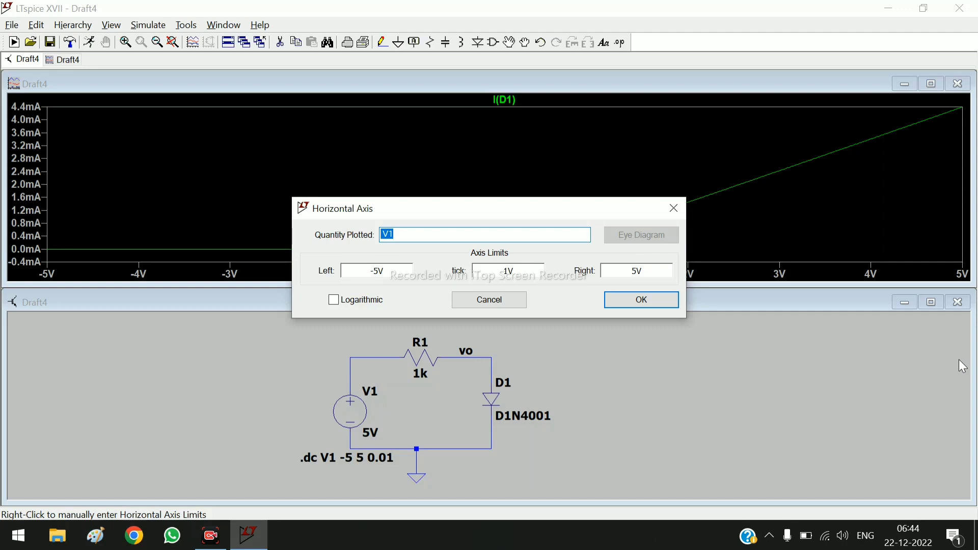
type("V(vo)")
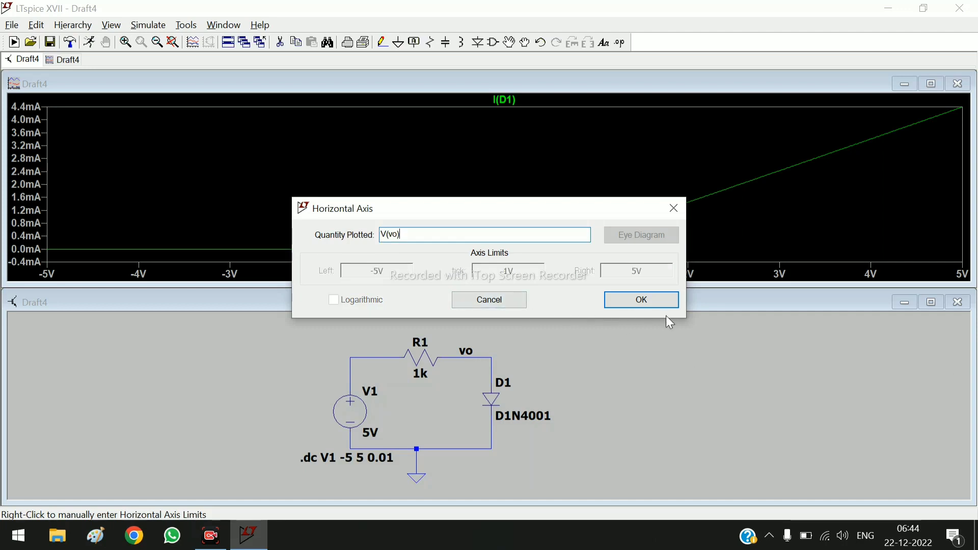
left_click(628, 299)
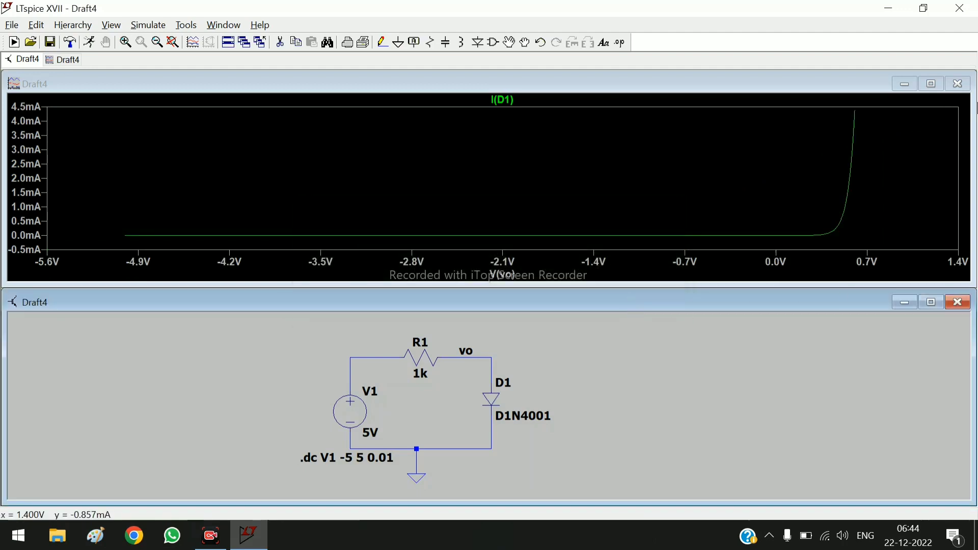